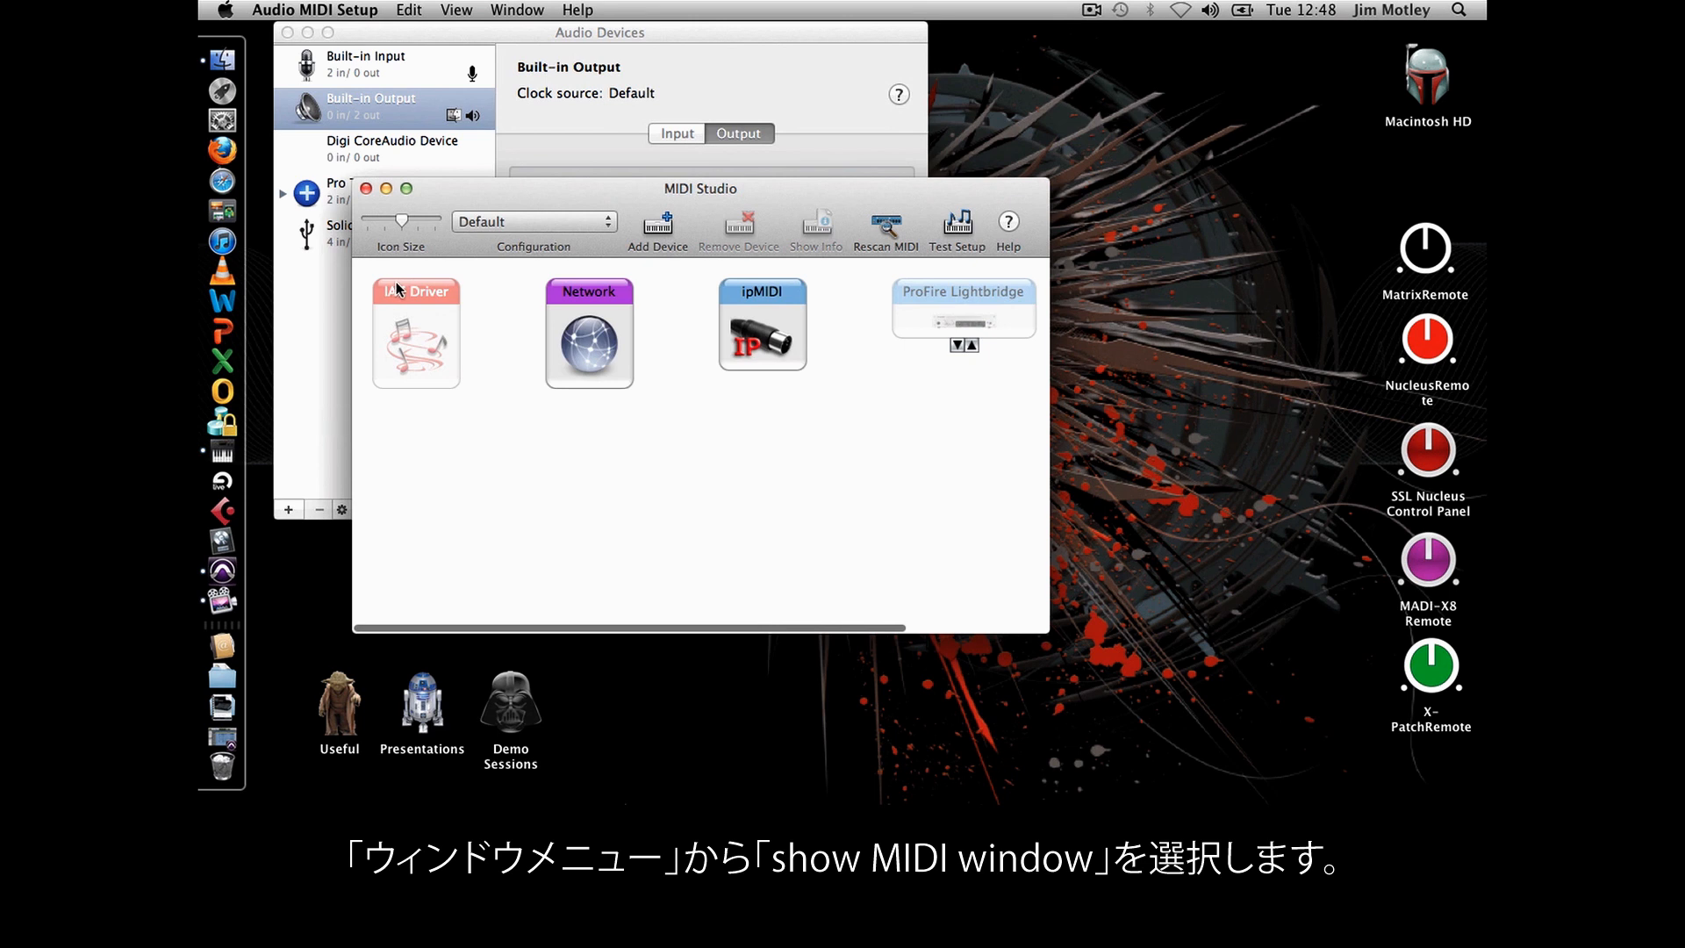
- Open the ipMIDI device's setup in MIDI Studio to check its number of ports, and quit Audio MIDI Setup
{"action": "left_click", "coordinate": [518, 10]}
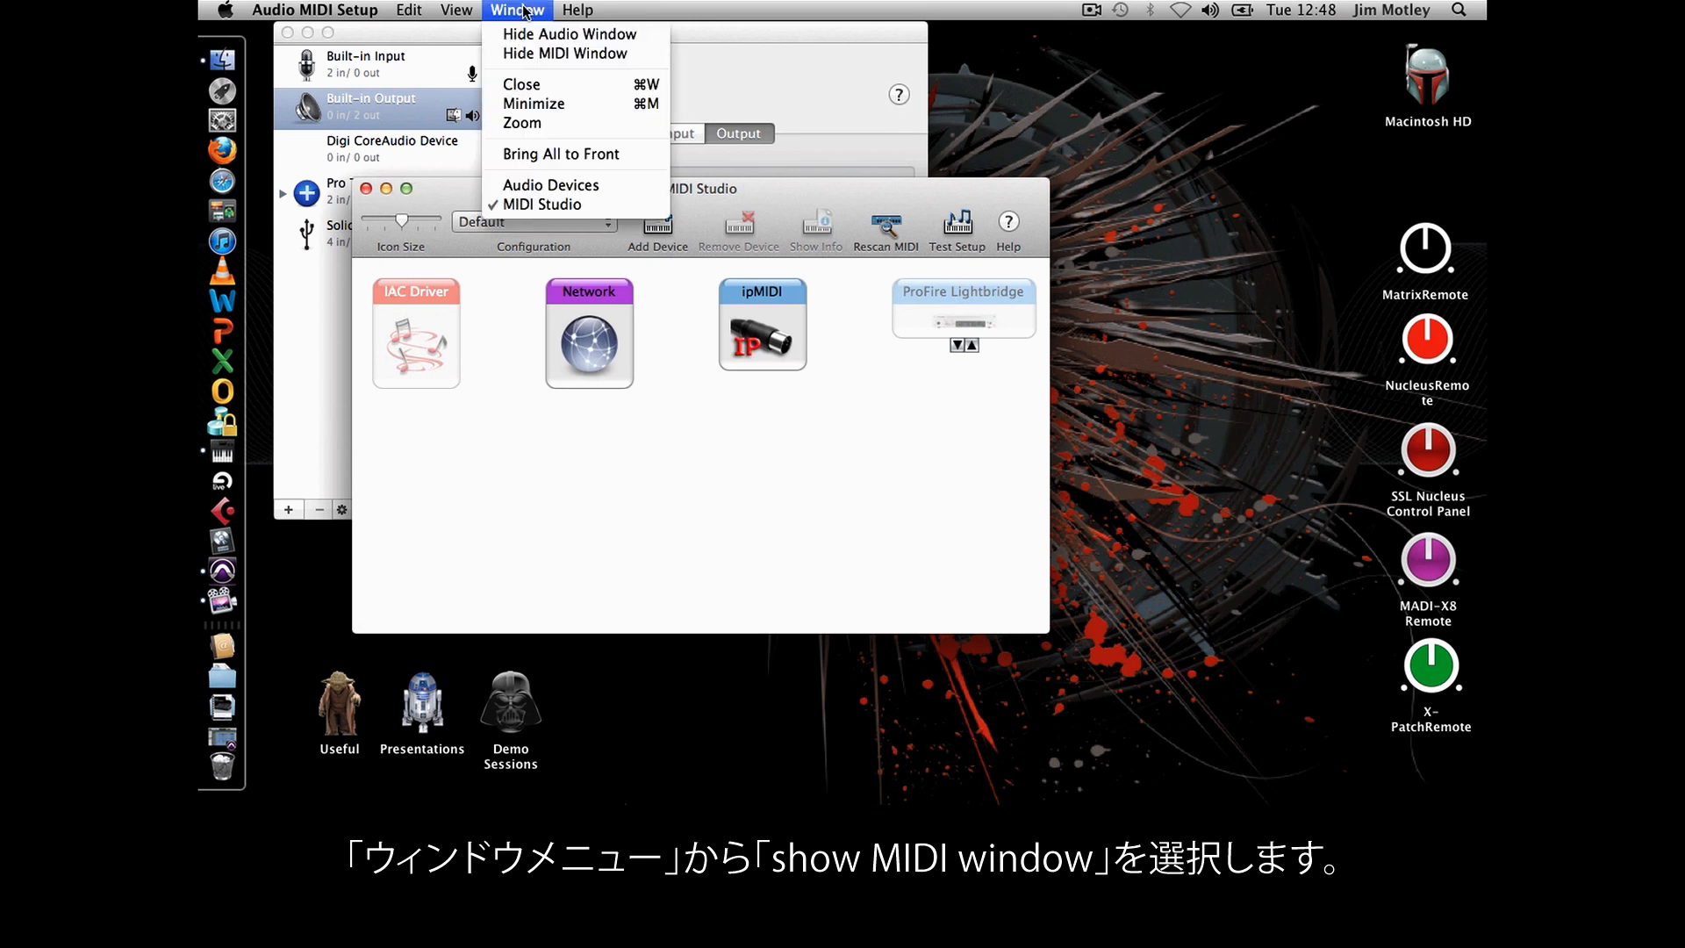
{"action": "left_click", "coordinate": [525, 11]}
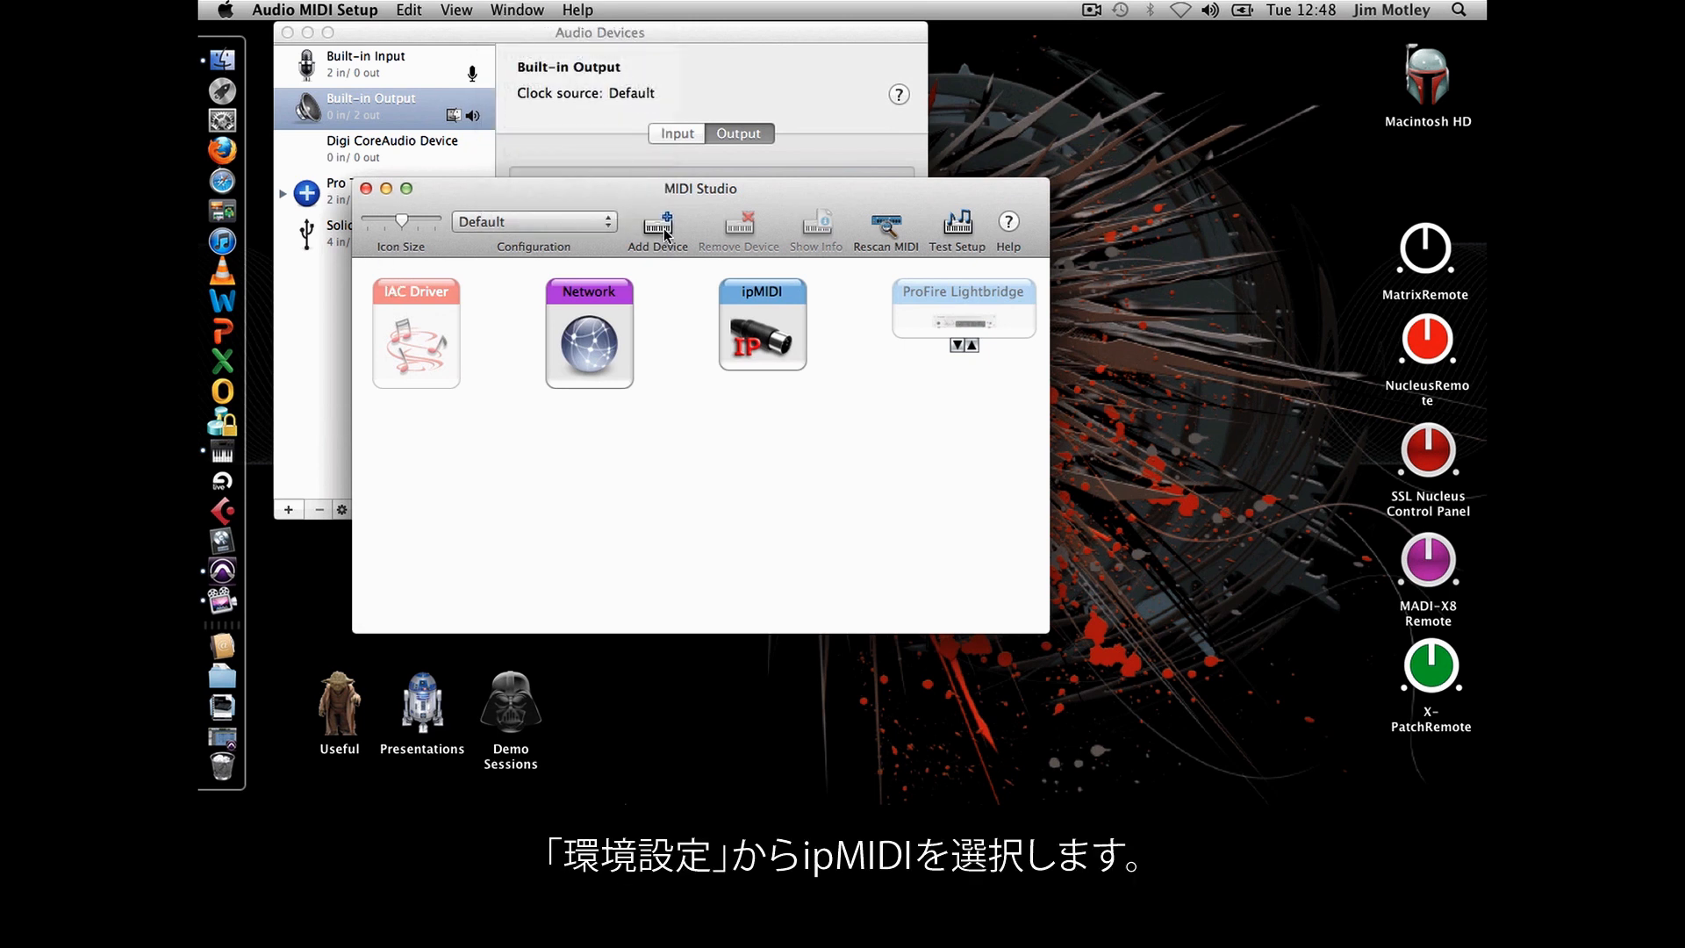
{"action": "double_click", "coordinate": [774, 351]}
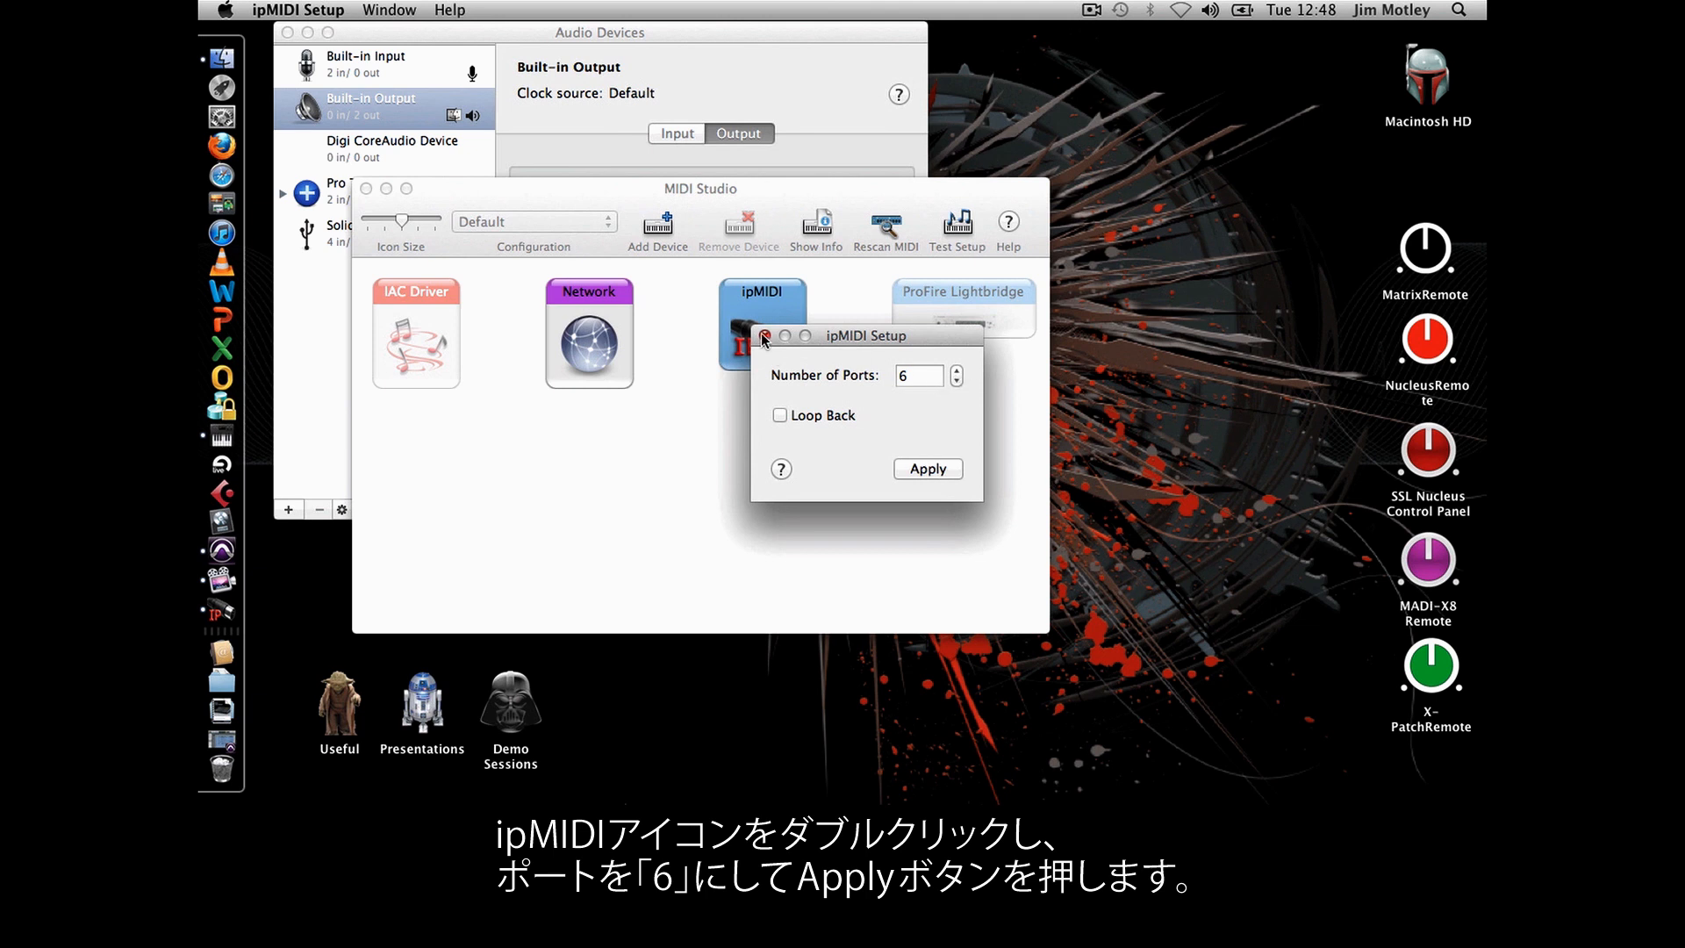
{"action": "left_click", "coordinate": [764, 336]}
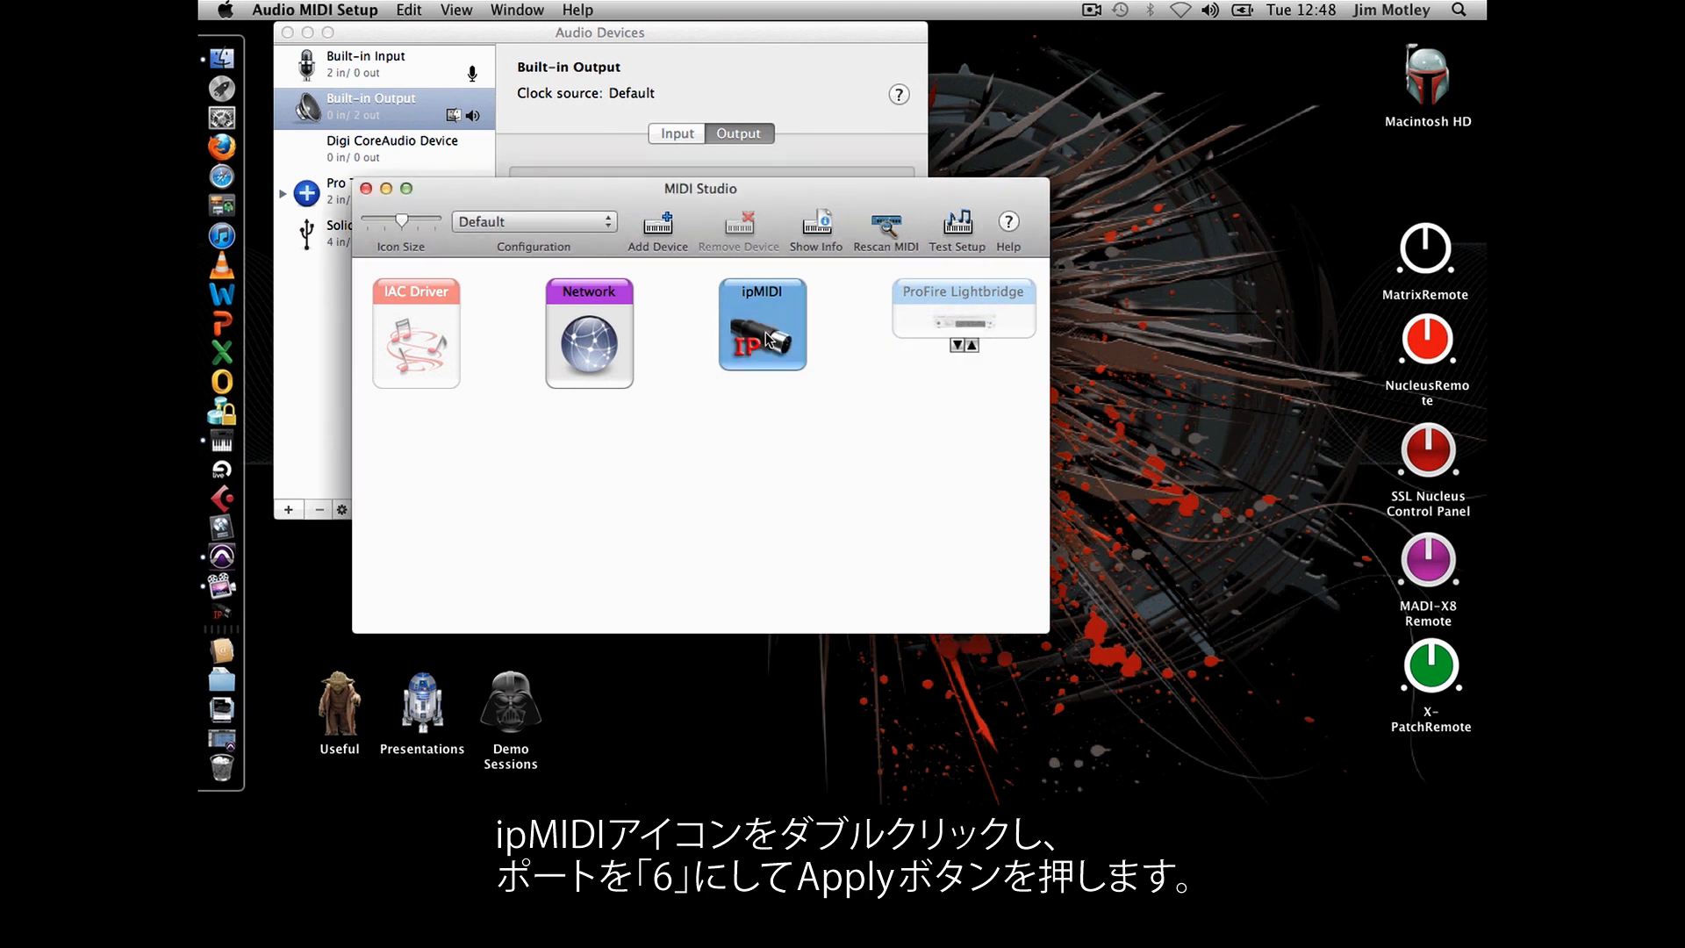
{"action": "left_click", "coordinate": [363, 11]}
{"action": "left_click", "coordinate": [398, 201]}
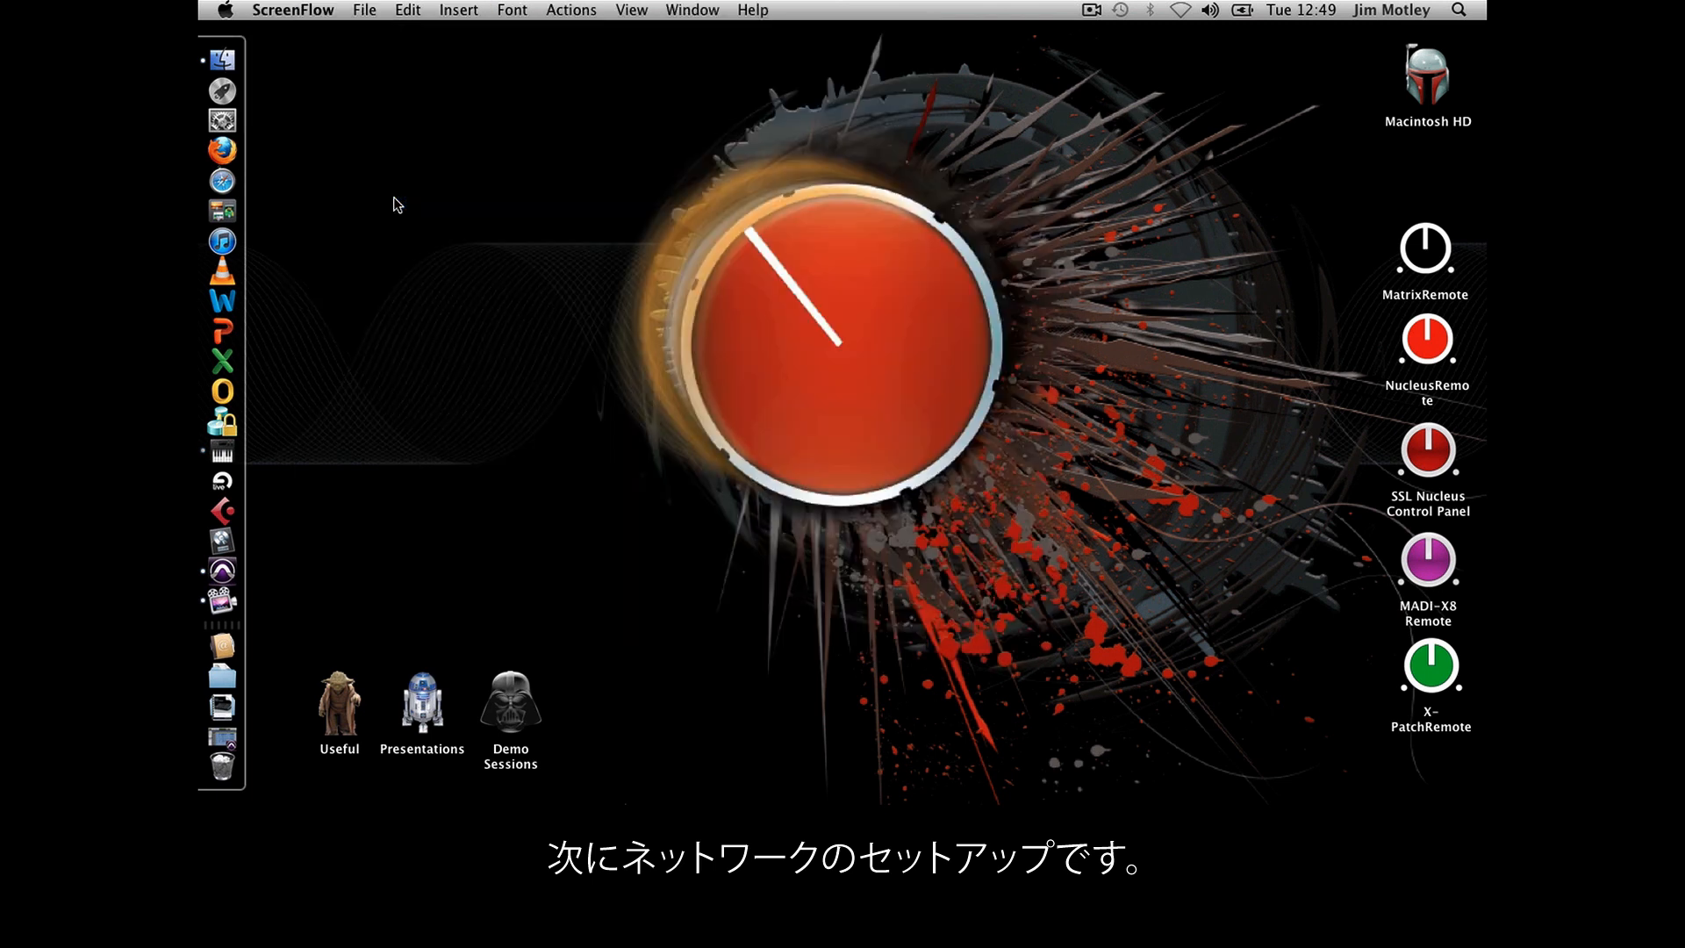
- Open the Network settings in System Preferences and select the Ethernet connection
{"action": "left_click", "coordinate": [225, 9]}
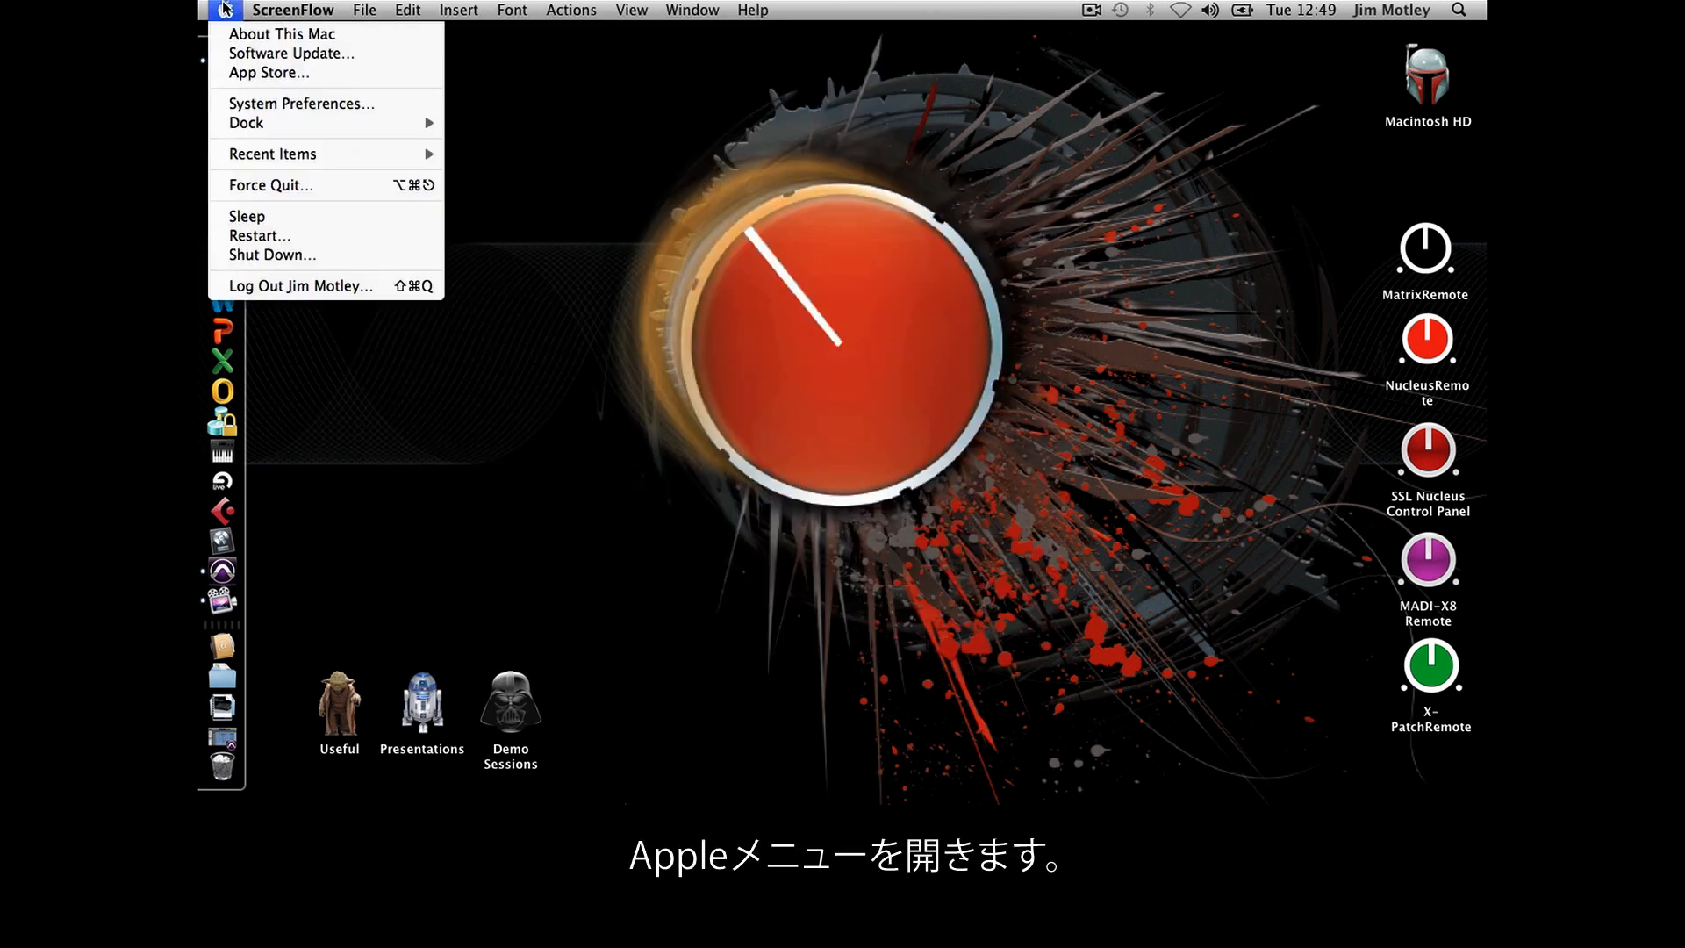
{"action": "left_click", "coordinate": [281, 103]}
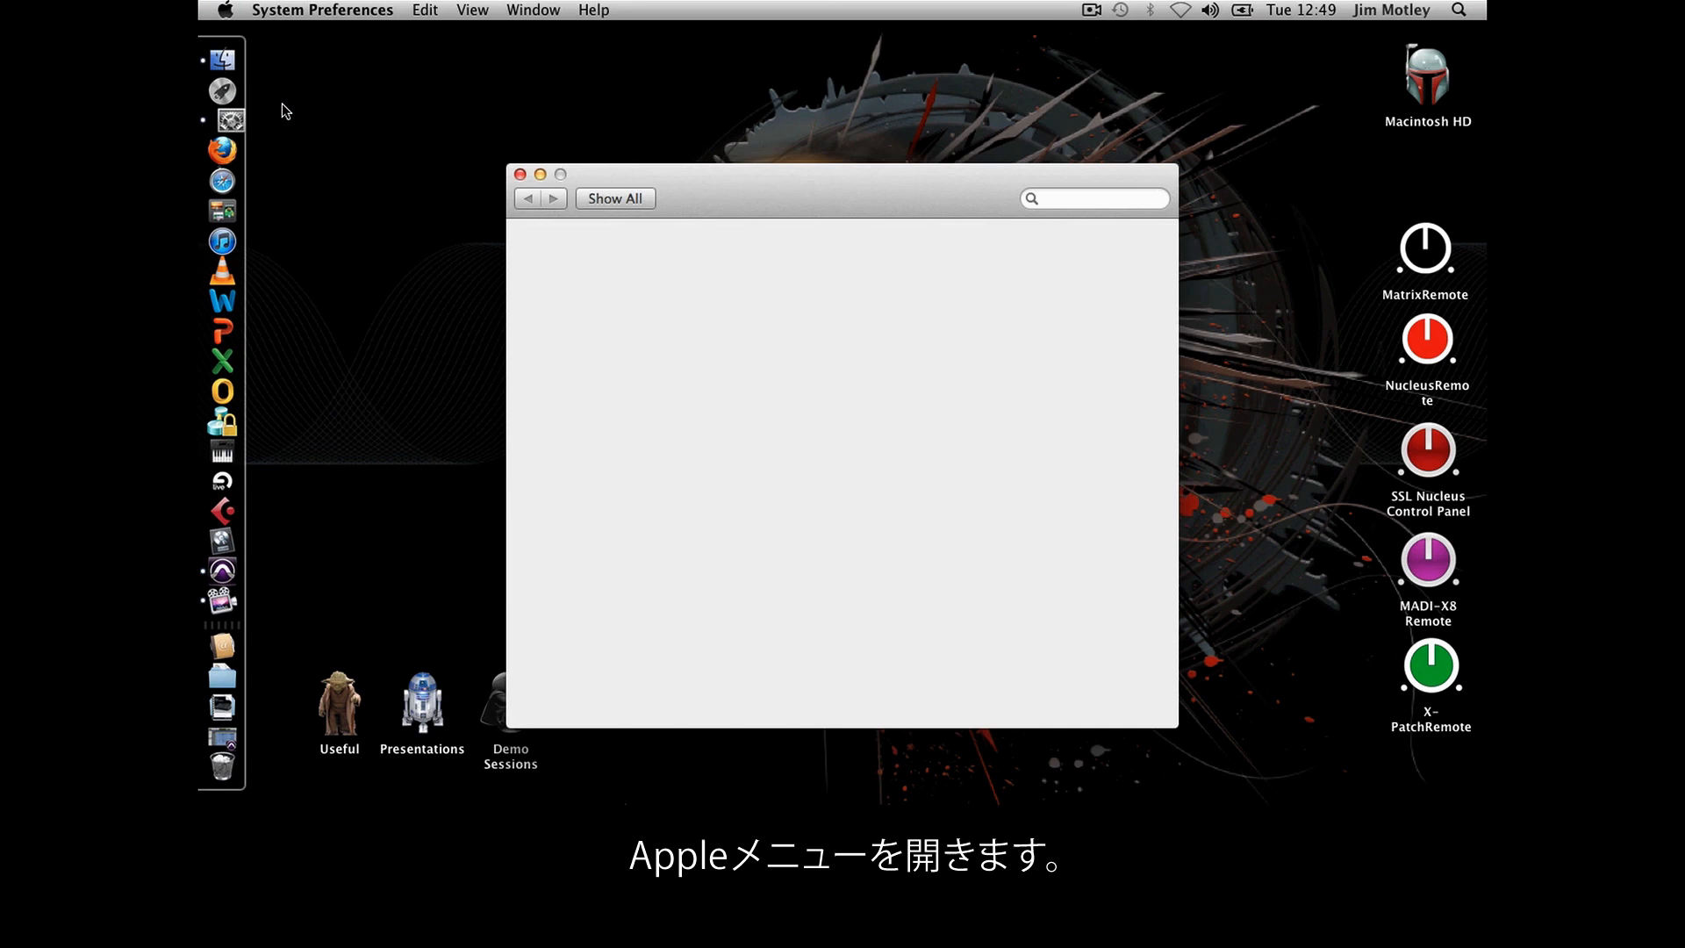
{"action": "left_click", "coordinate": [796, 474]}
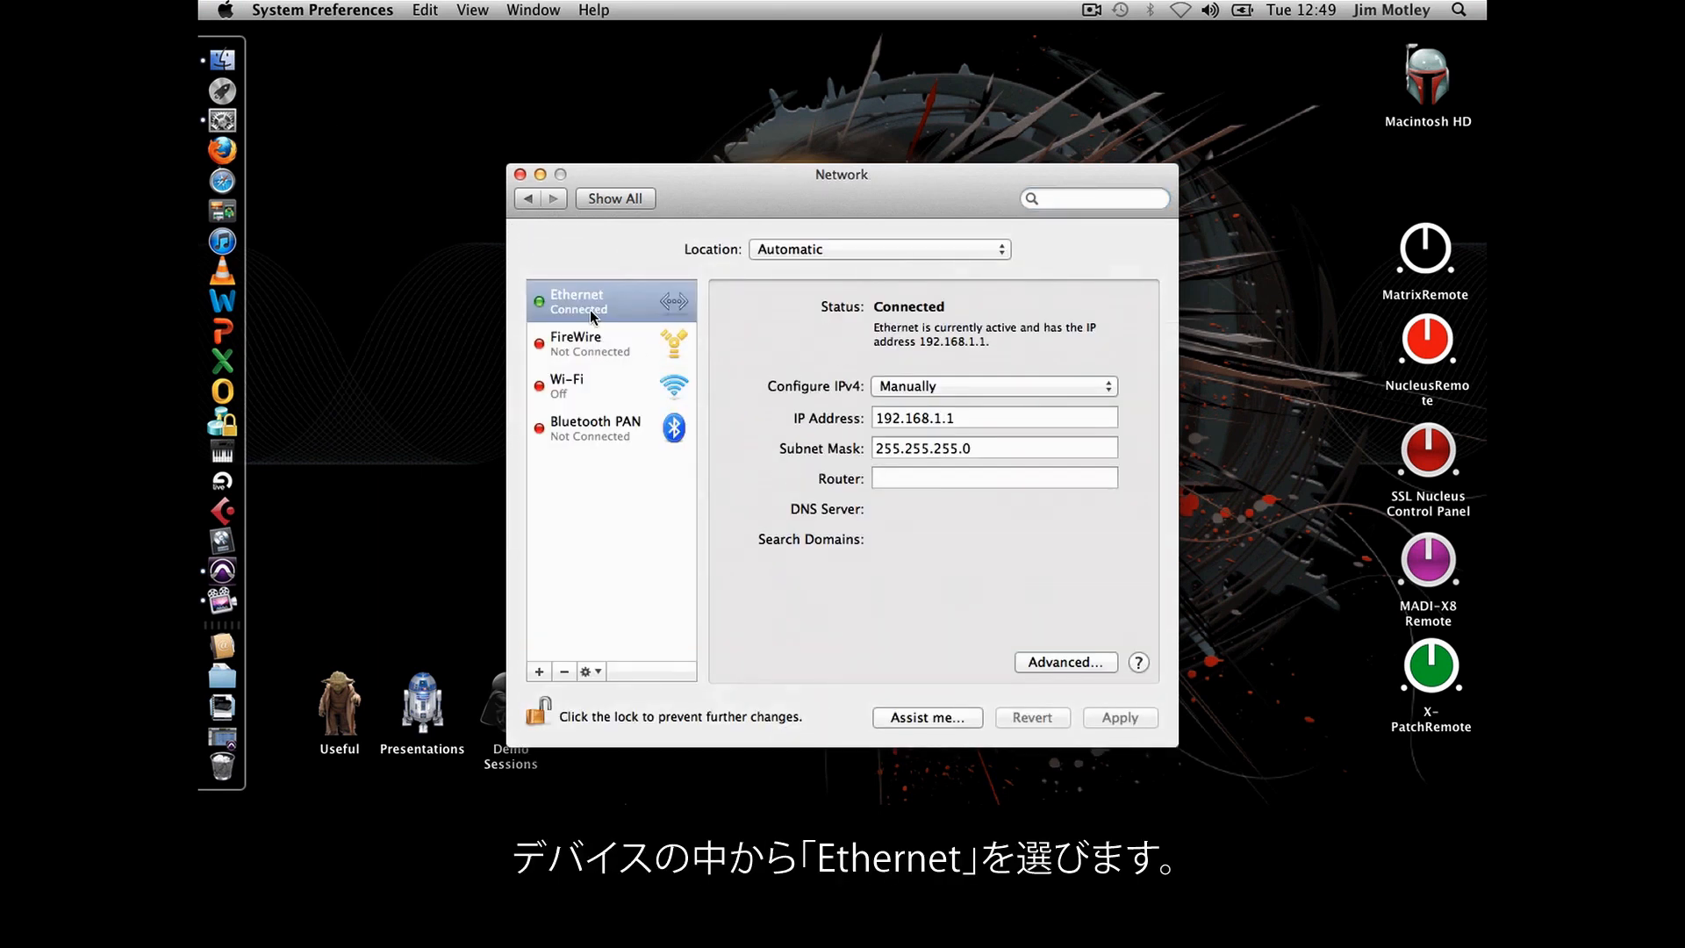
{"action": "left_click", "coordinate": [592, 317]}
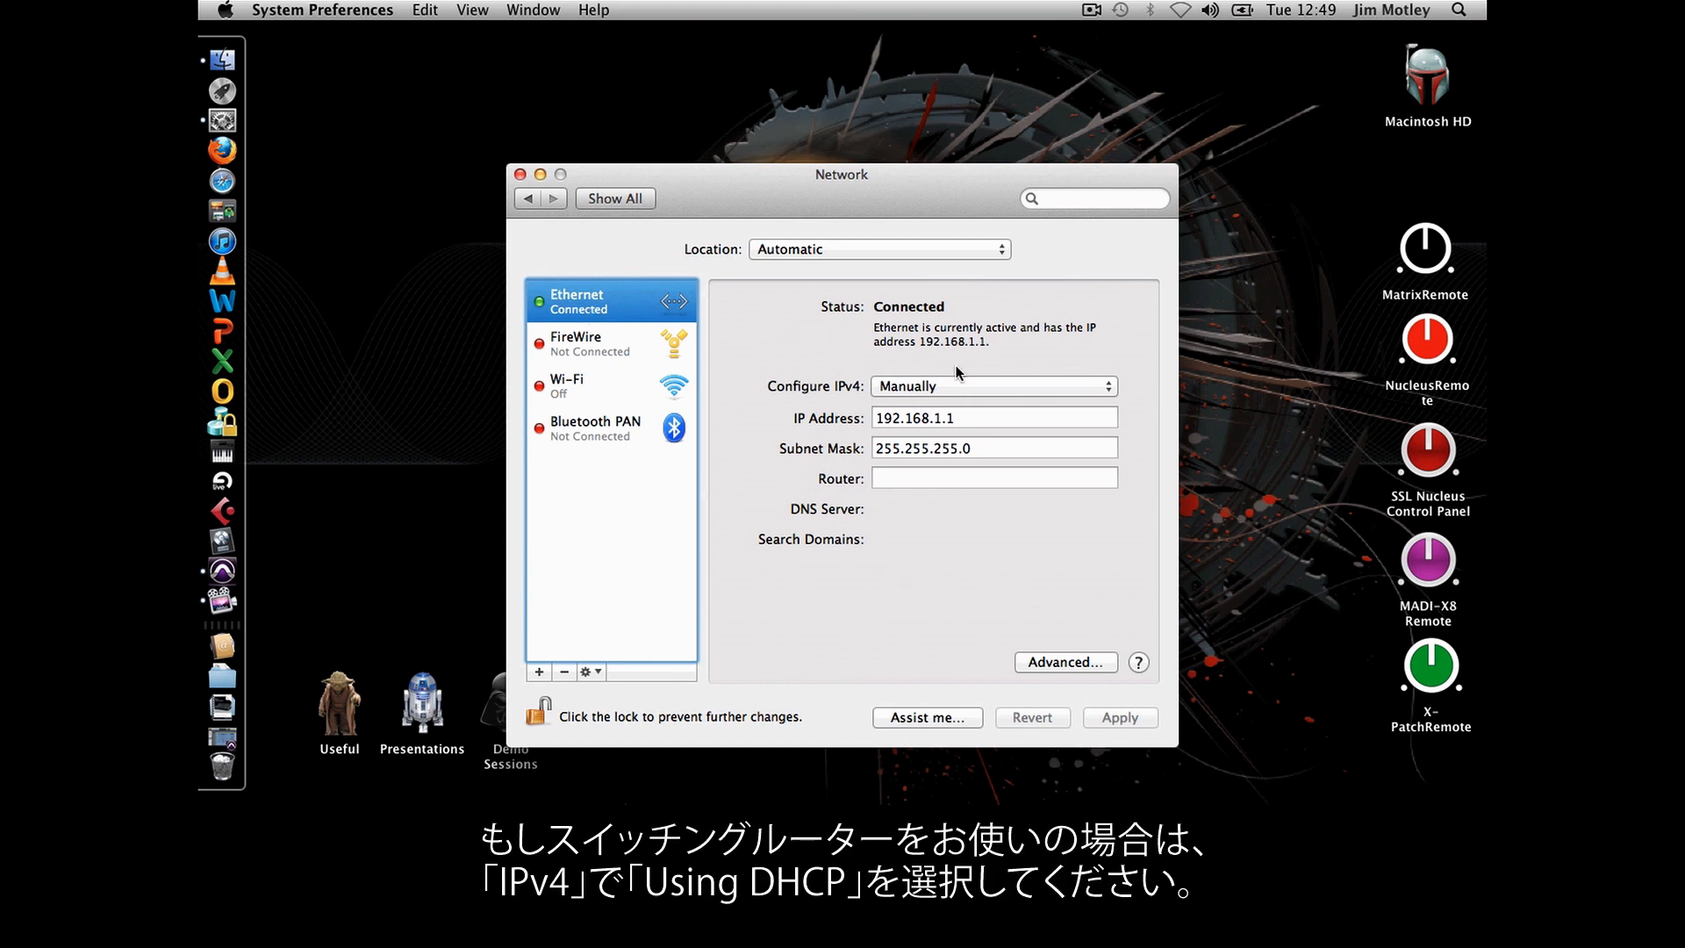
- Configure Ethernet's IPv4 as Manually with IP address 192.168.1.1 and subnet mask 255.255.255.0, and quit System Preferences
{"action": "left_click", "coordinate": [1008, 386]}
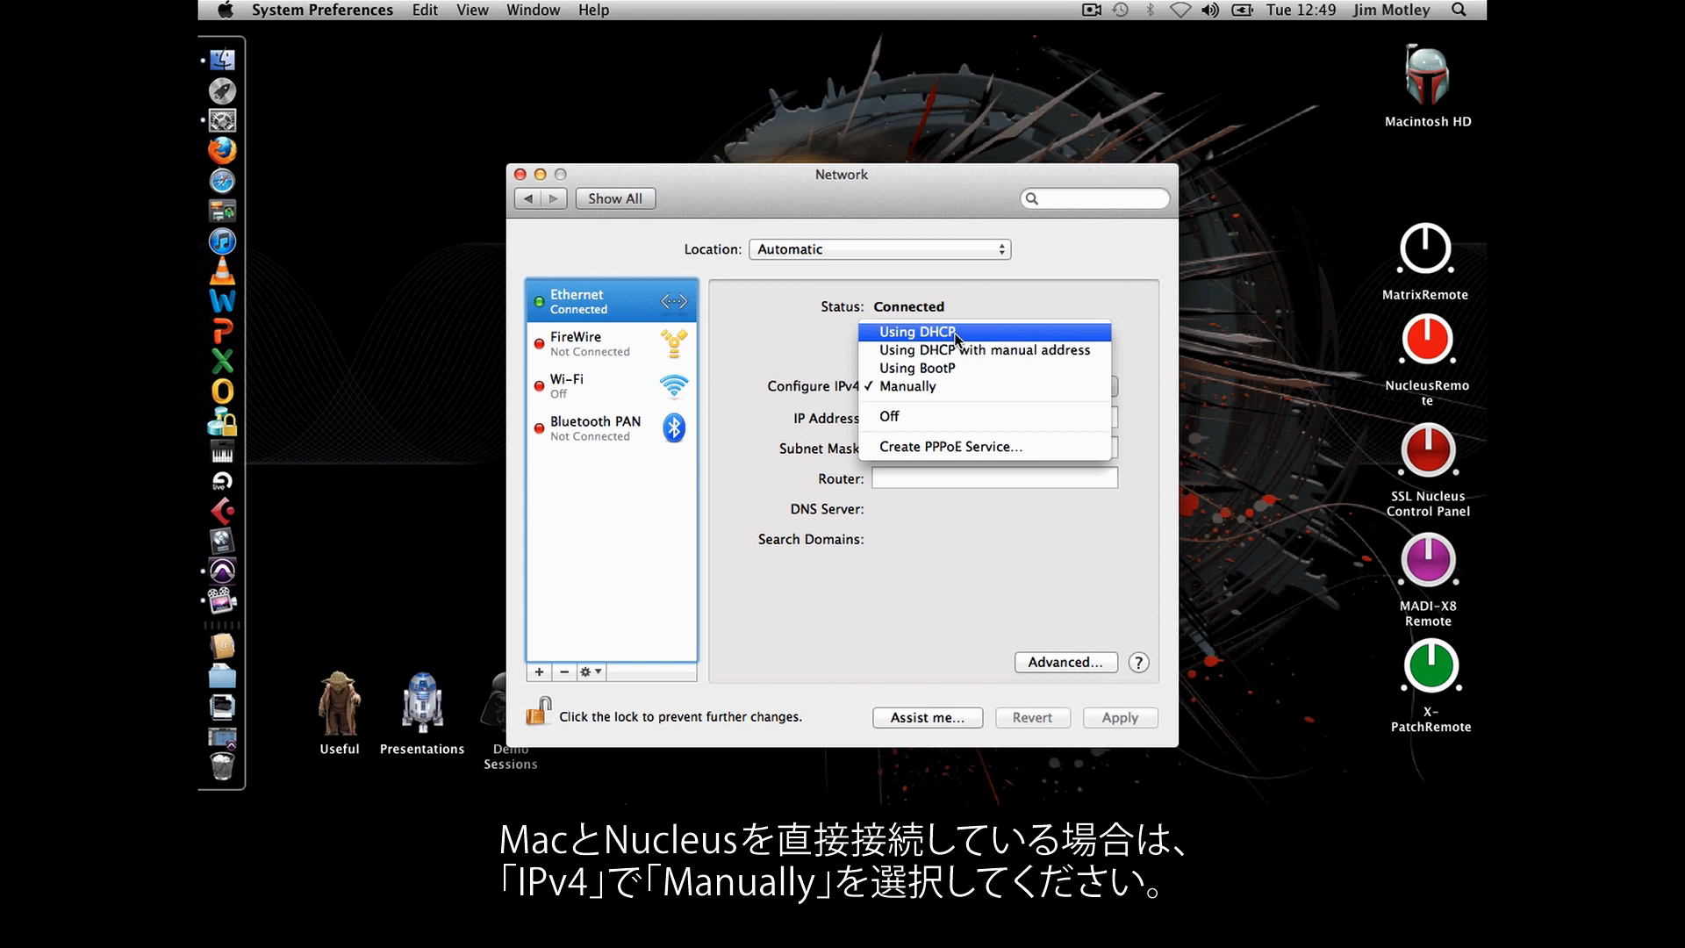
{"action": "left_click", "coordinate": [952, 382]}
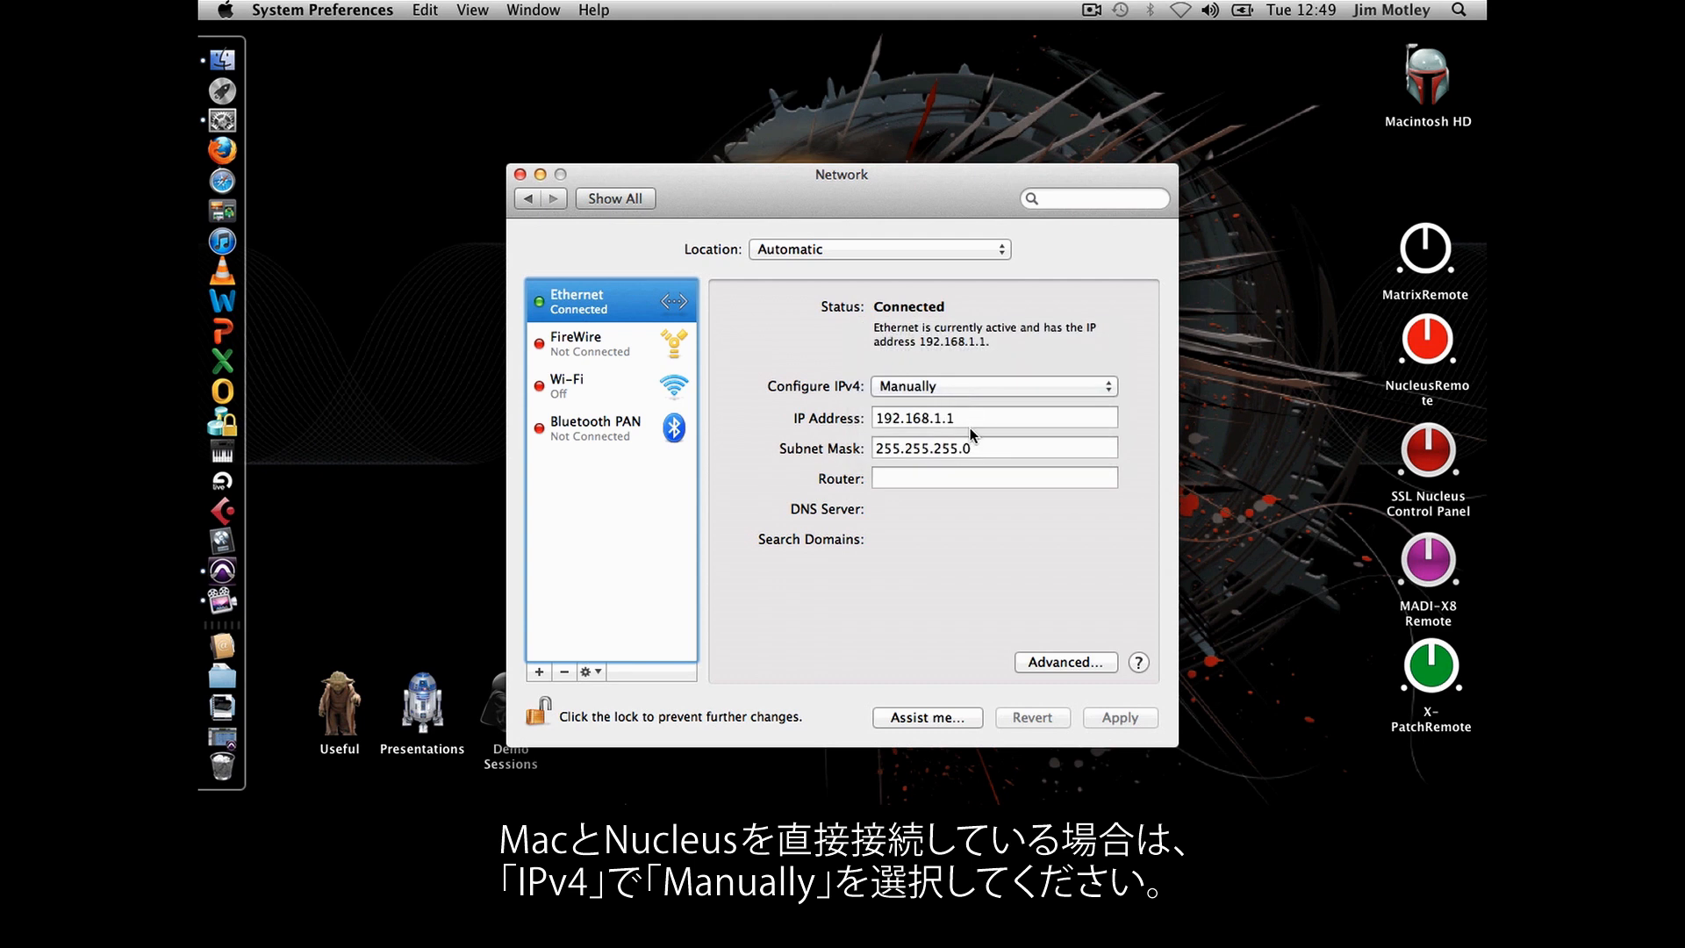
{"action": "left_click", "coordinate": [970, 418]}
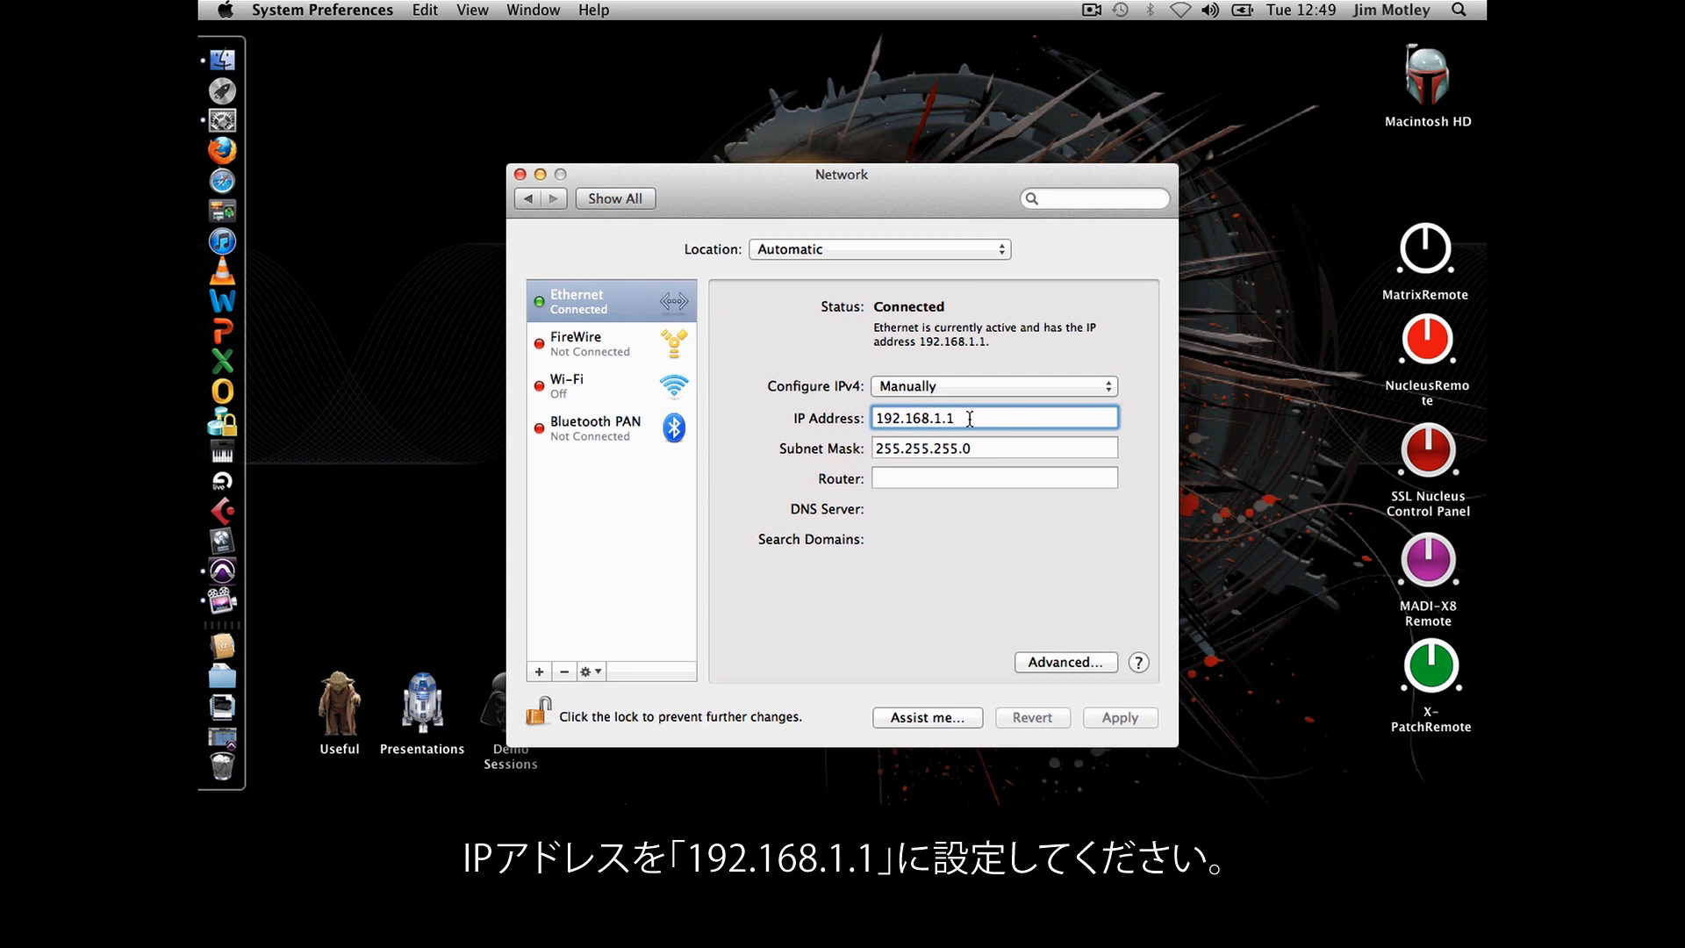
{"action": "left_click", "coordinate": [1009, 447]}
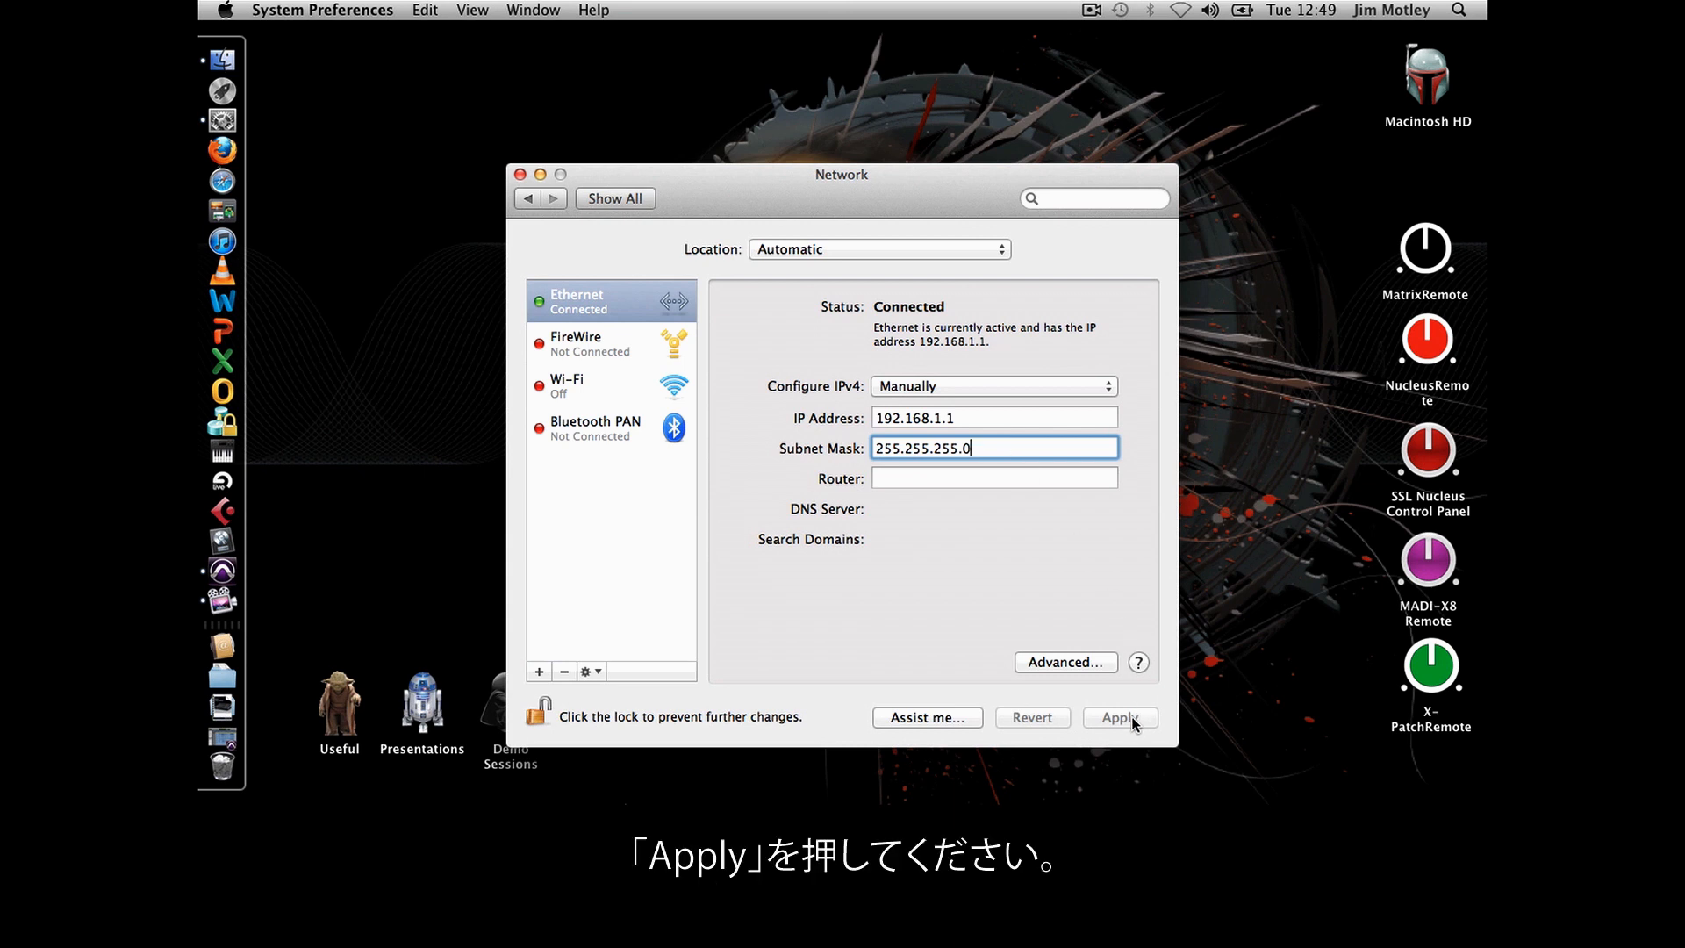
{"action": "left_click", "coordinate": [355, 9]}
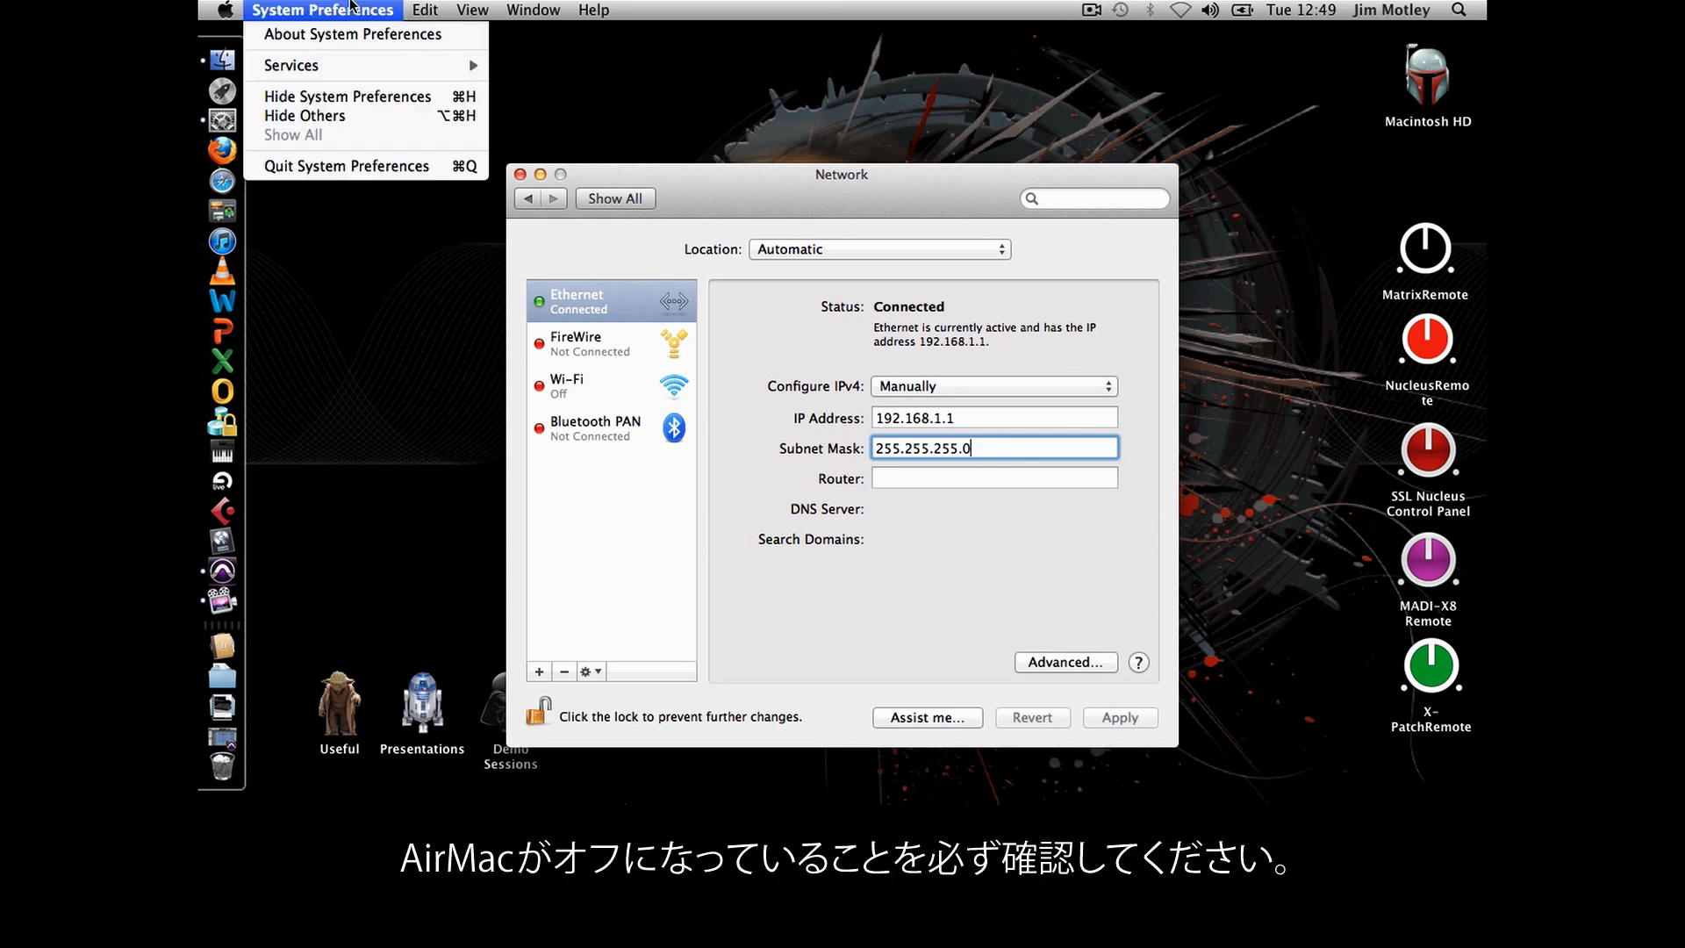
{"action": "left_click", "coordinate": [387, 166]}
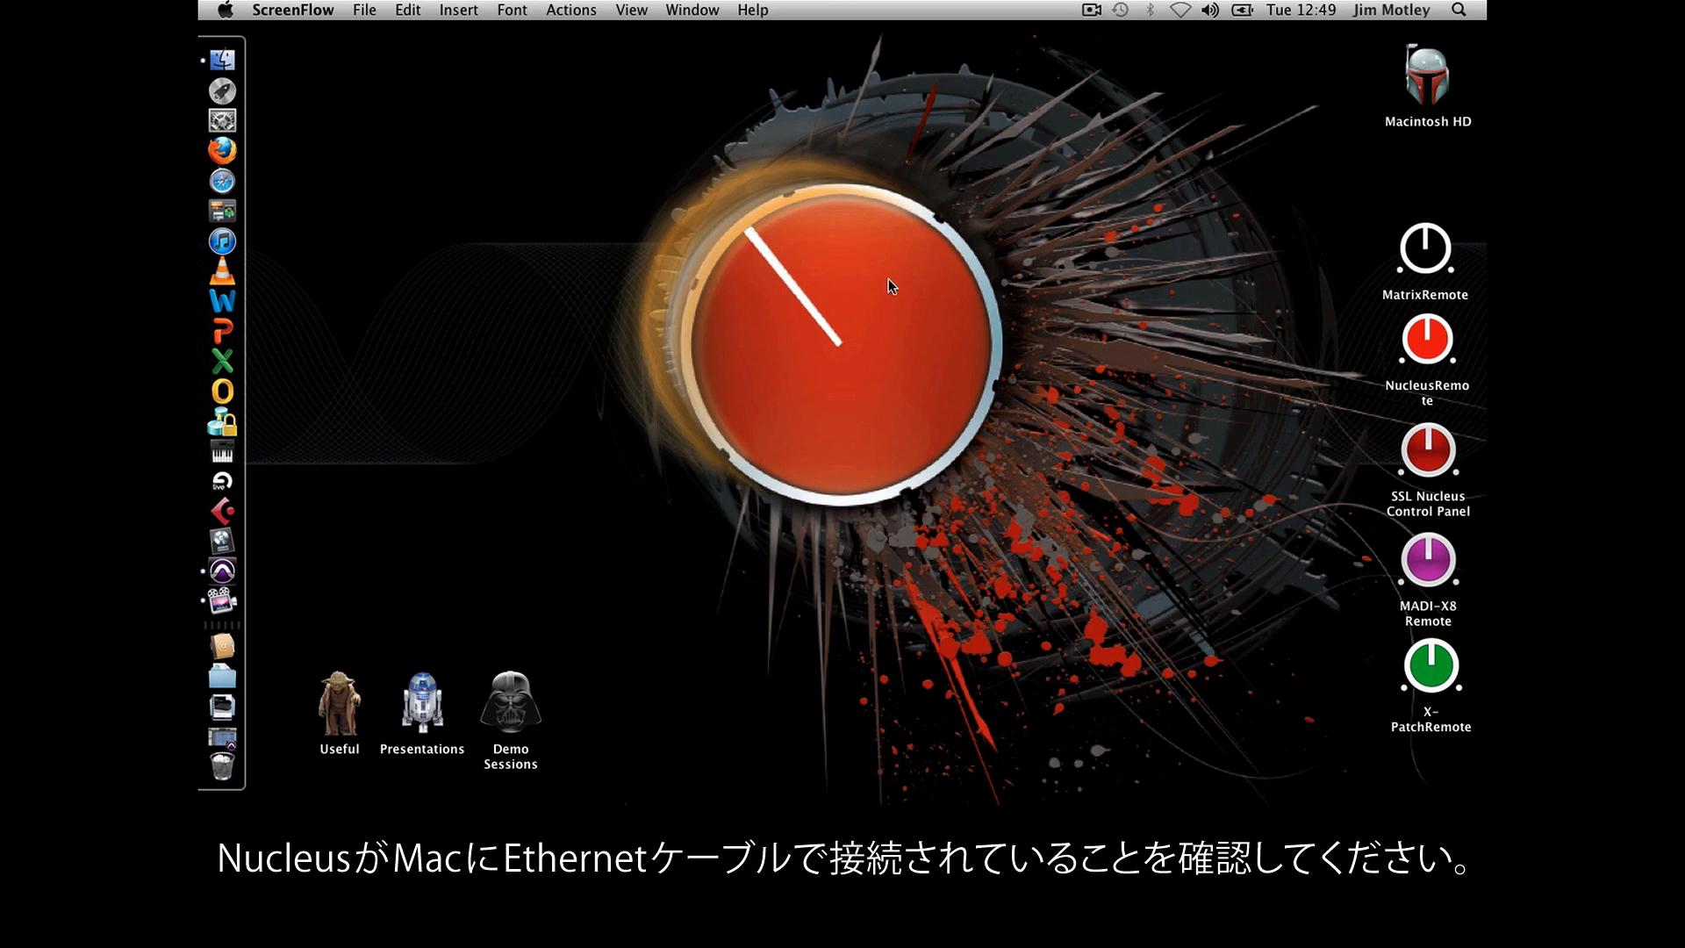
- Launch NucleusRemote and find the connected Nucleus device on the network, keeping it selected
{"action": "double_click", "coordinate": [1413, 345]}
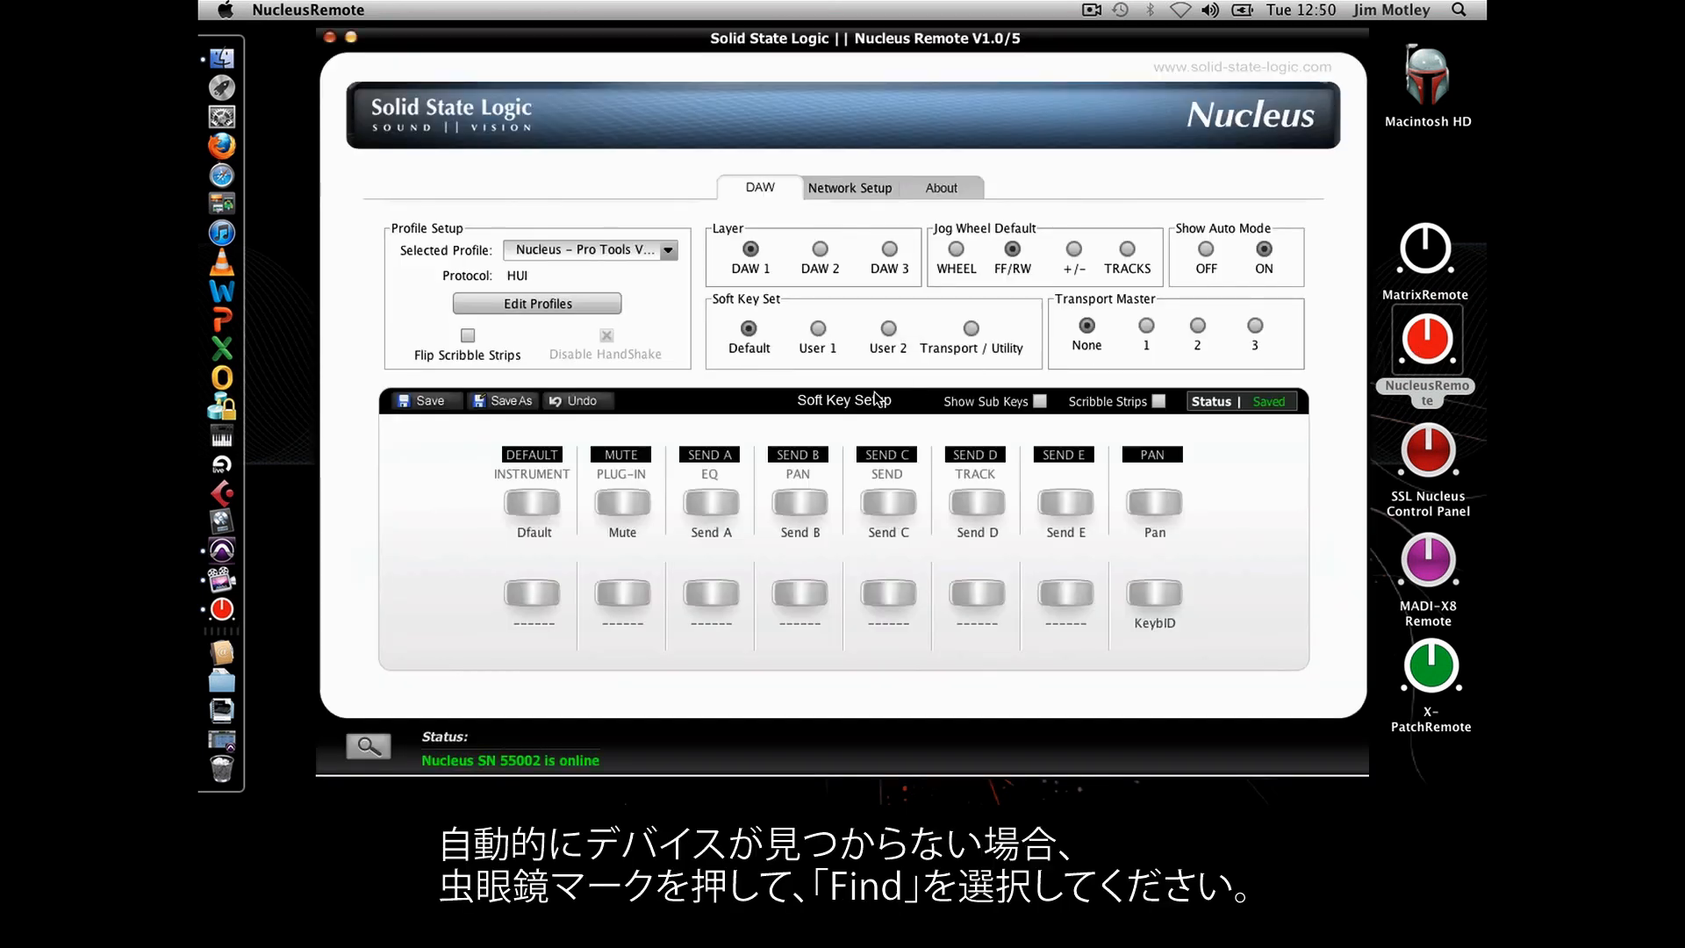
{"action": "left_click", "coordinate": [370, 748]}
{"action": "left_click", "coordinate": [1138, 179]}
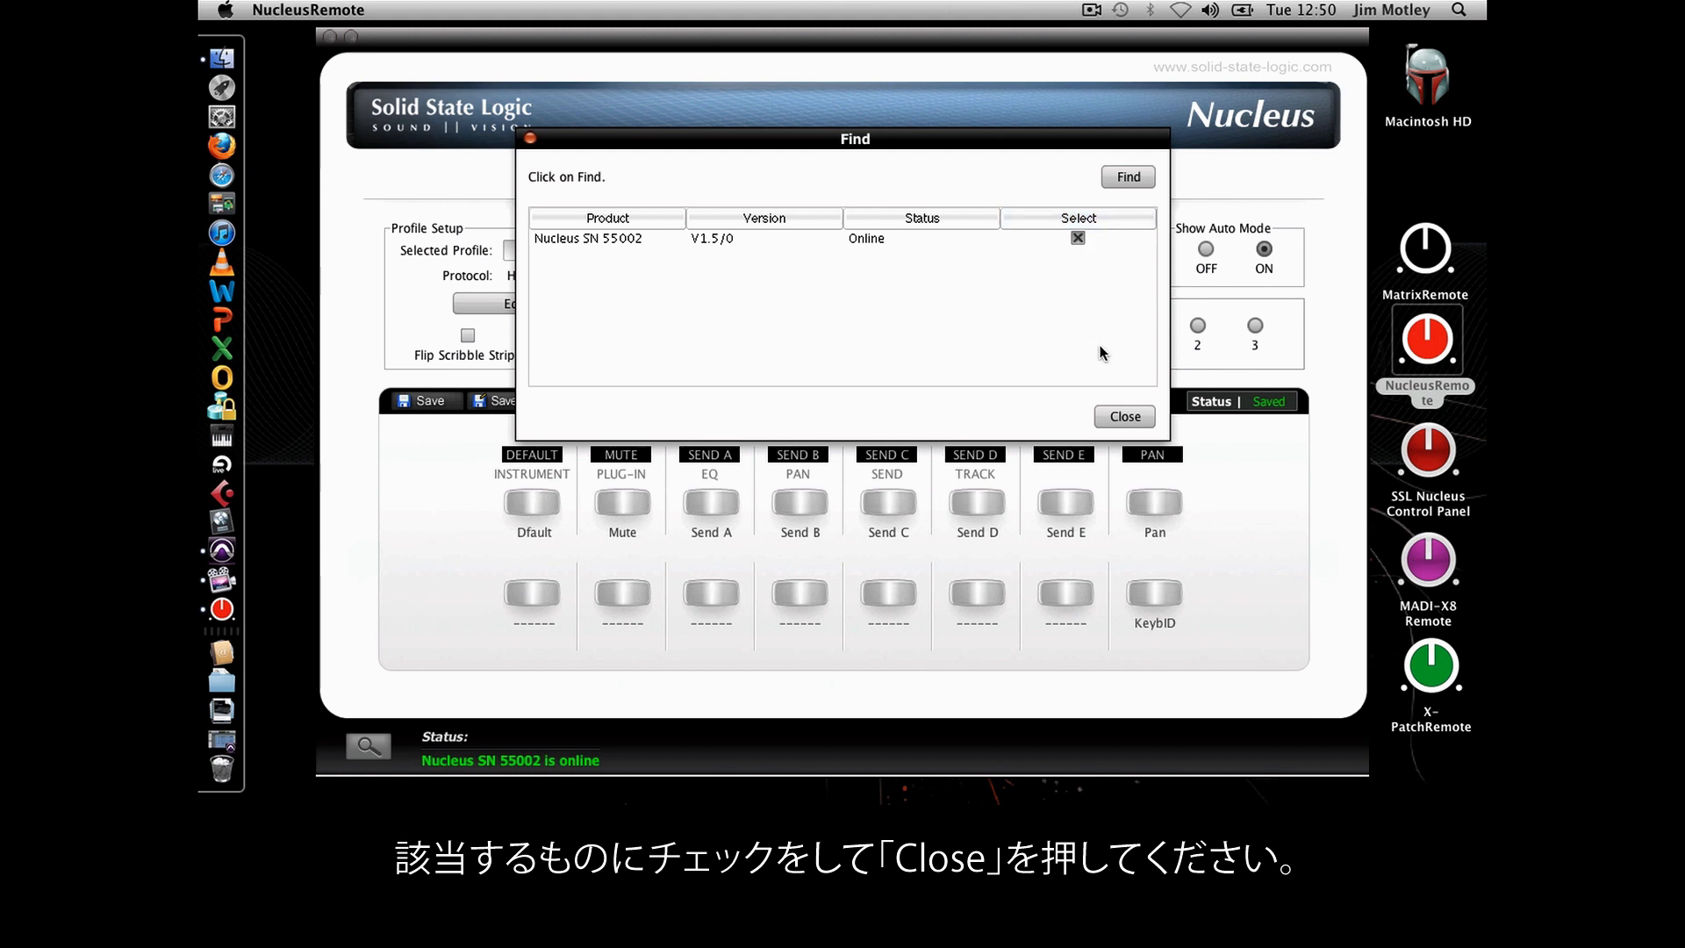
{"action": "left_click", "coordinate": [1116, 416]}
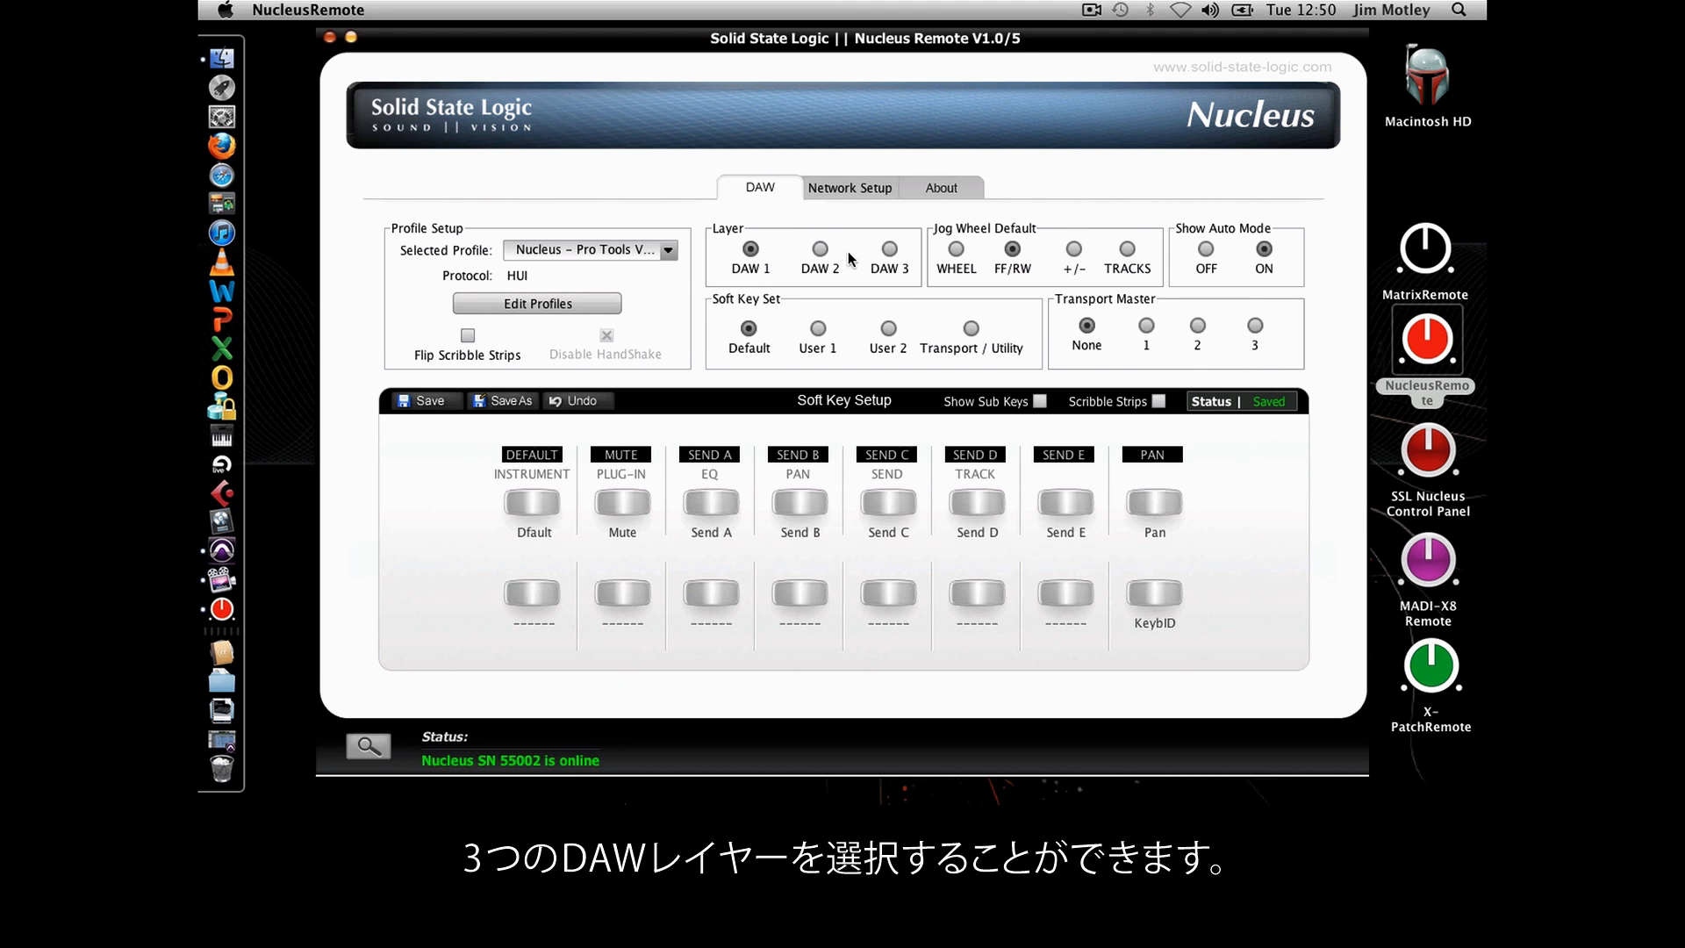
- Choose the "Nucleus - Pro Tools Video" profile and select the DAW 2 layer
{"action": "left_click", "coordinate": [670, 252]}
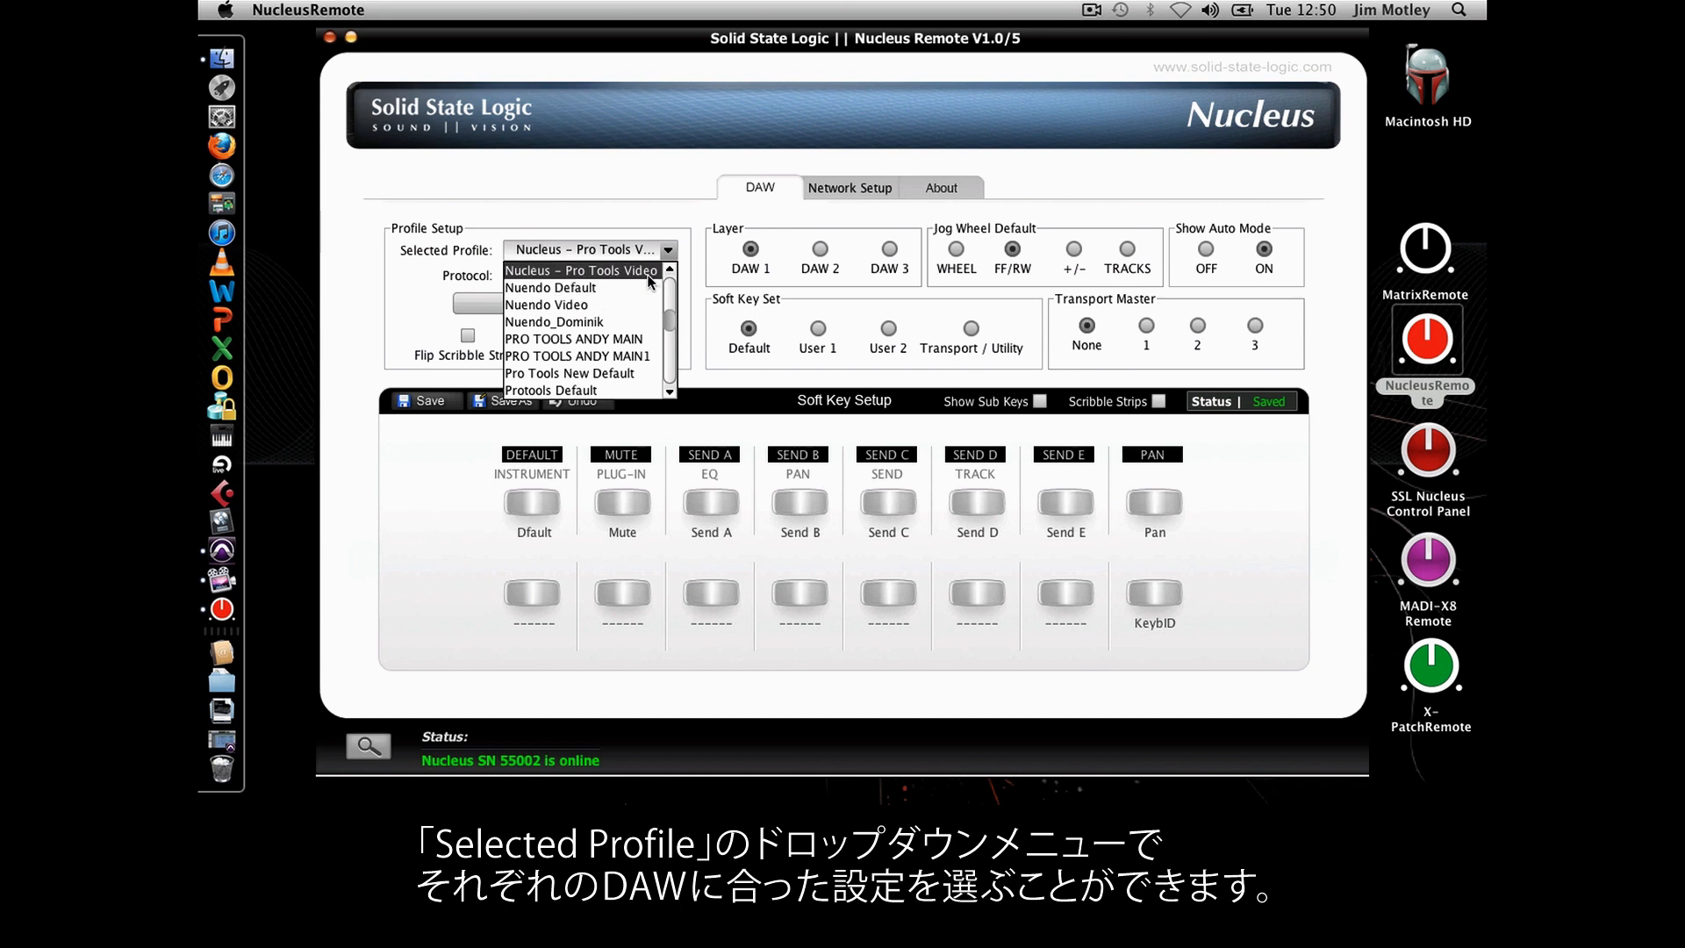
{"action": "left_click", "coordinate": [650, 271]}
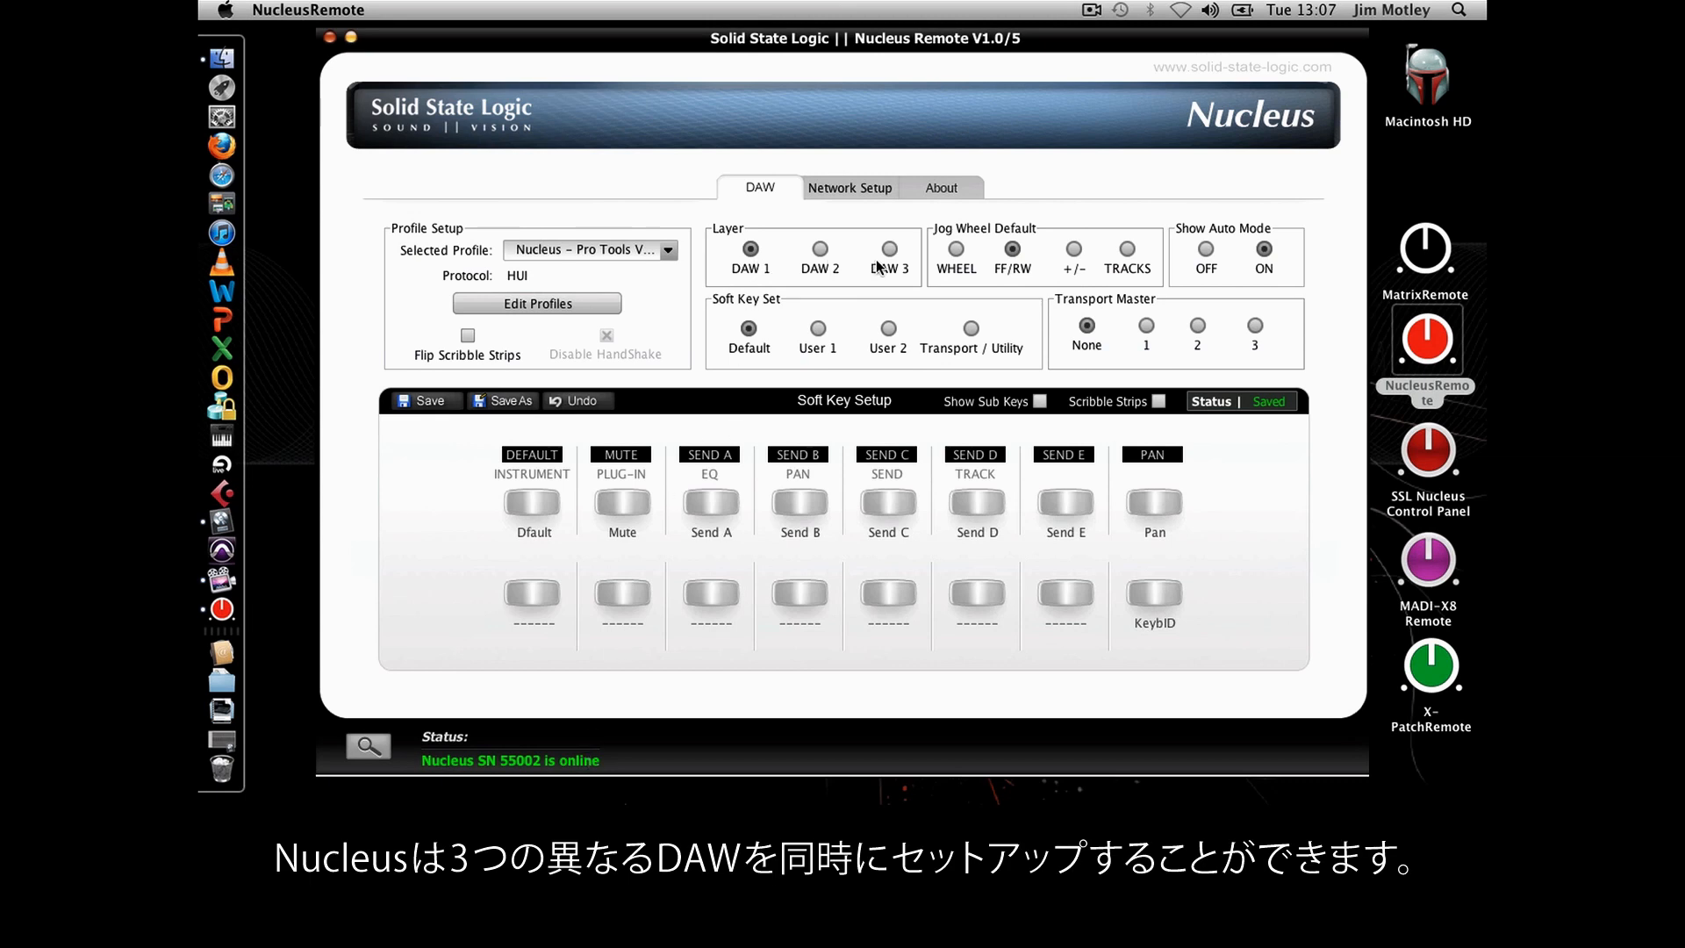
{"action": "left_click", "coordinate": [820, 250]}
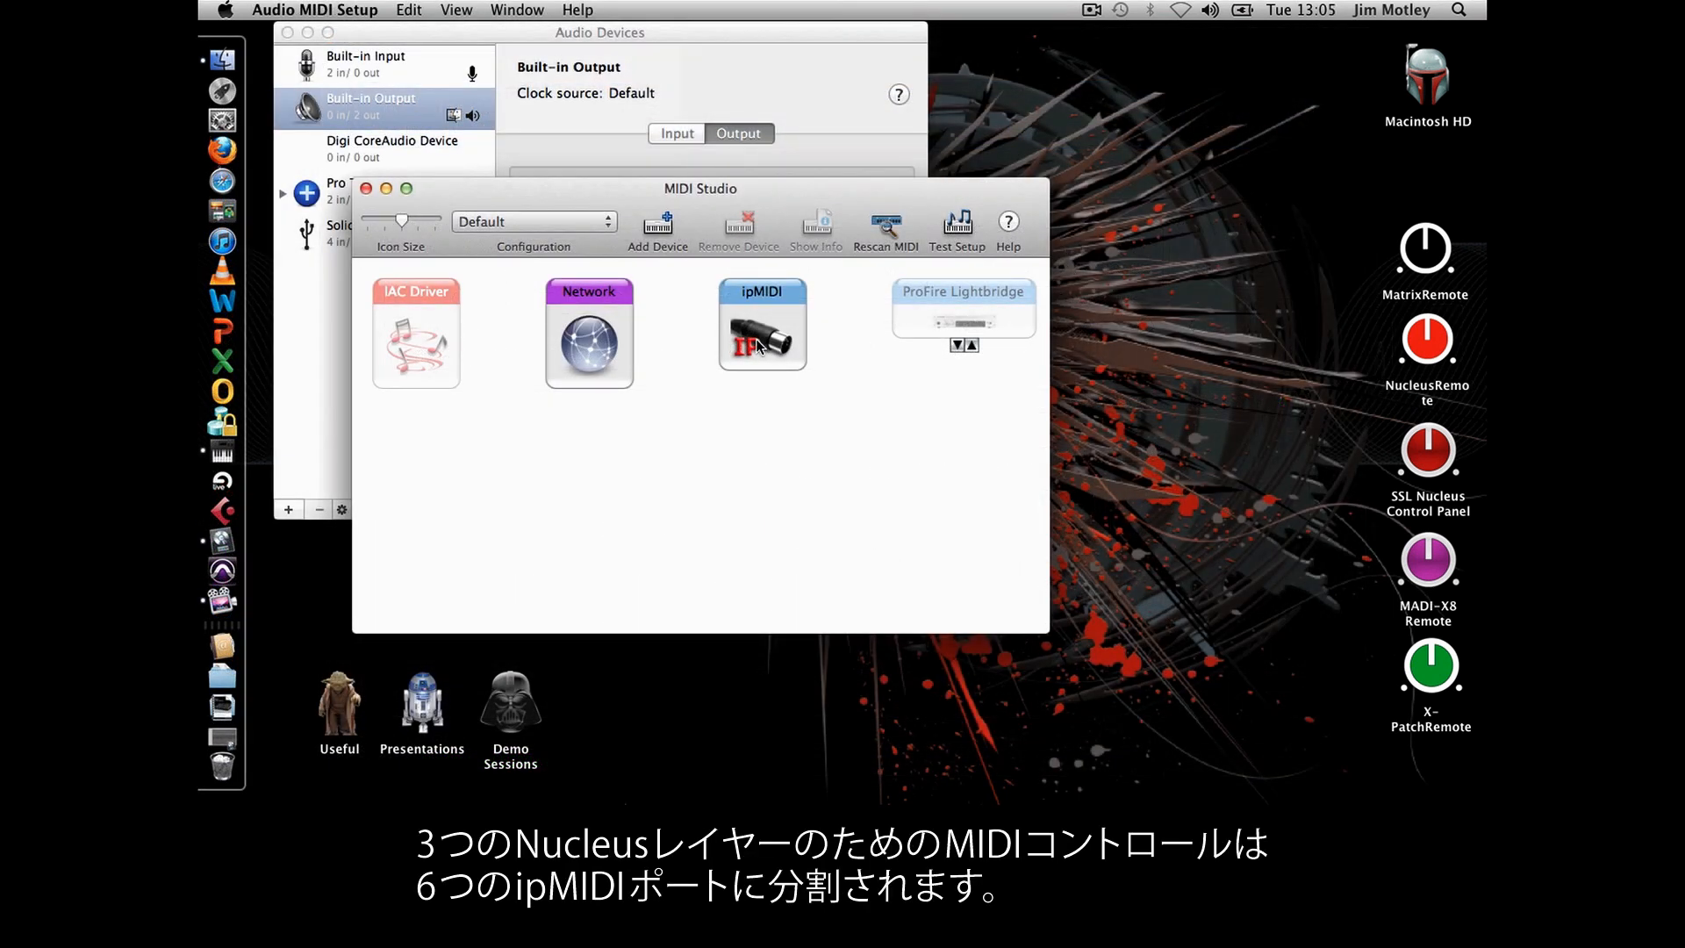
- Open the ipMIDI device's setup from MIDI Studio in Audio MIDI Setup
{"action": "double_click", "coordinate": [755, 339]}
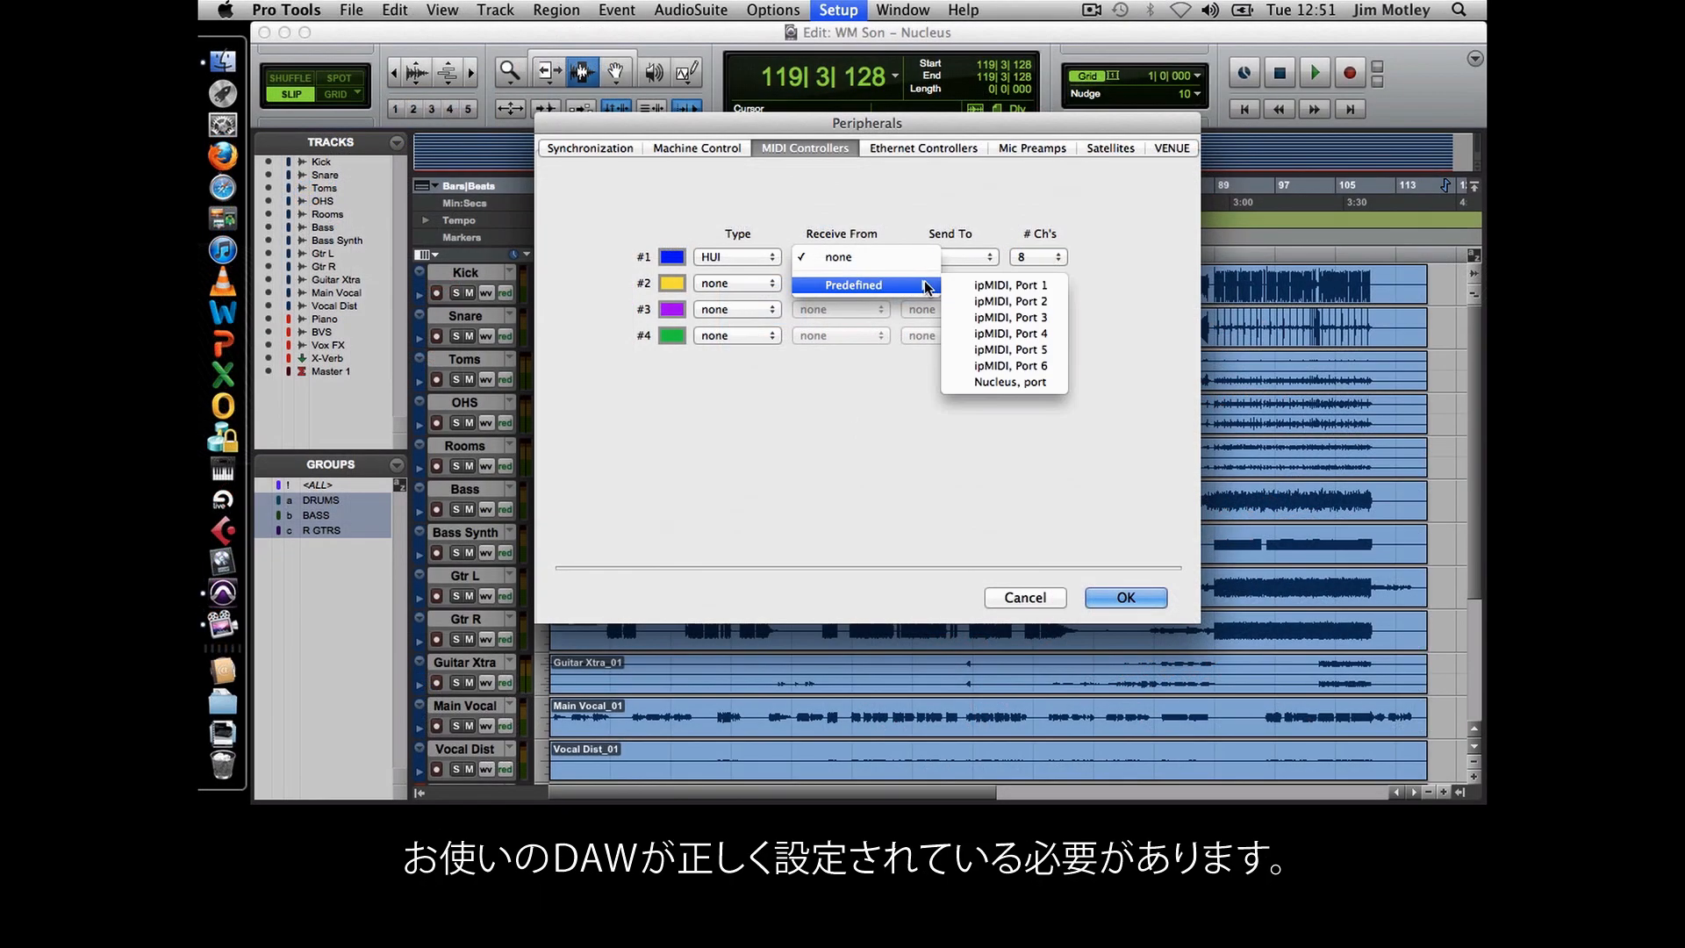
- In the Pro Tools peripherals, set HUI controller #1 to receive from and send to ipMIDI, Port 1
{"action": "left_click", "coordinate": [987, 285]}
{"action": "left_click", "coordinate": [977, 258]}
{"action": "mouse_move", "coordinate": [993, 315]}
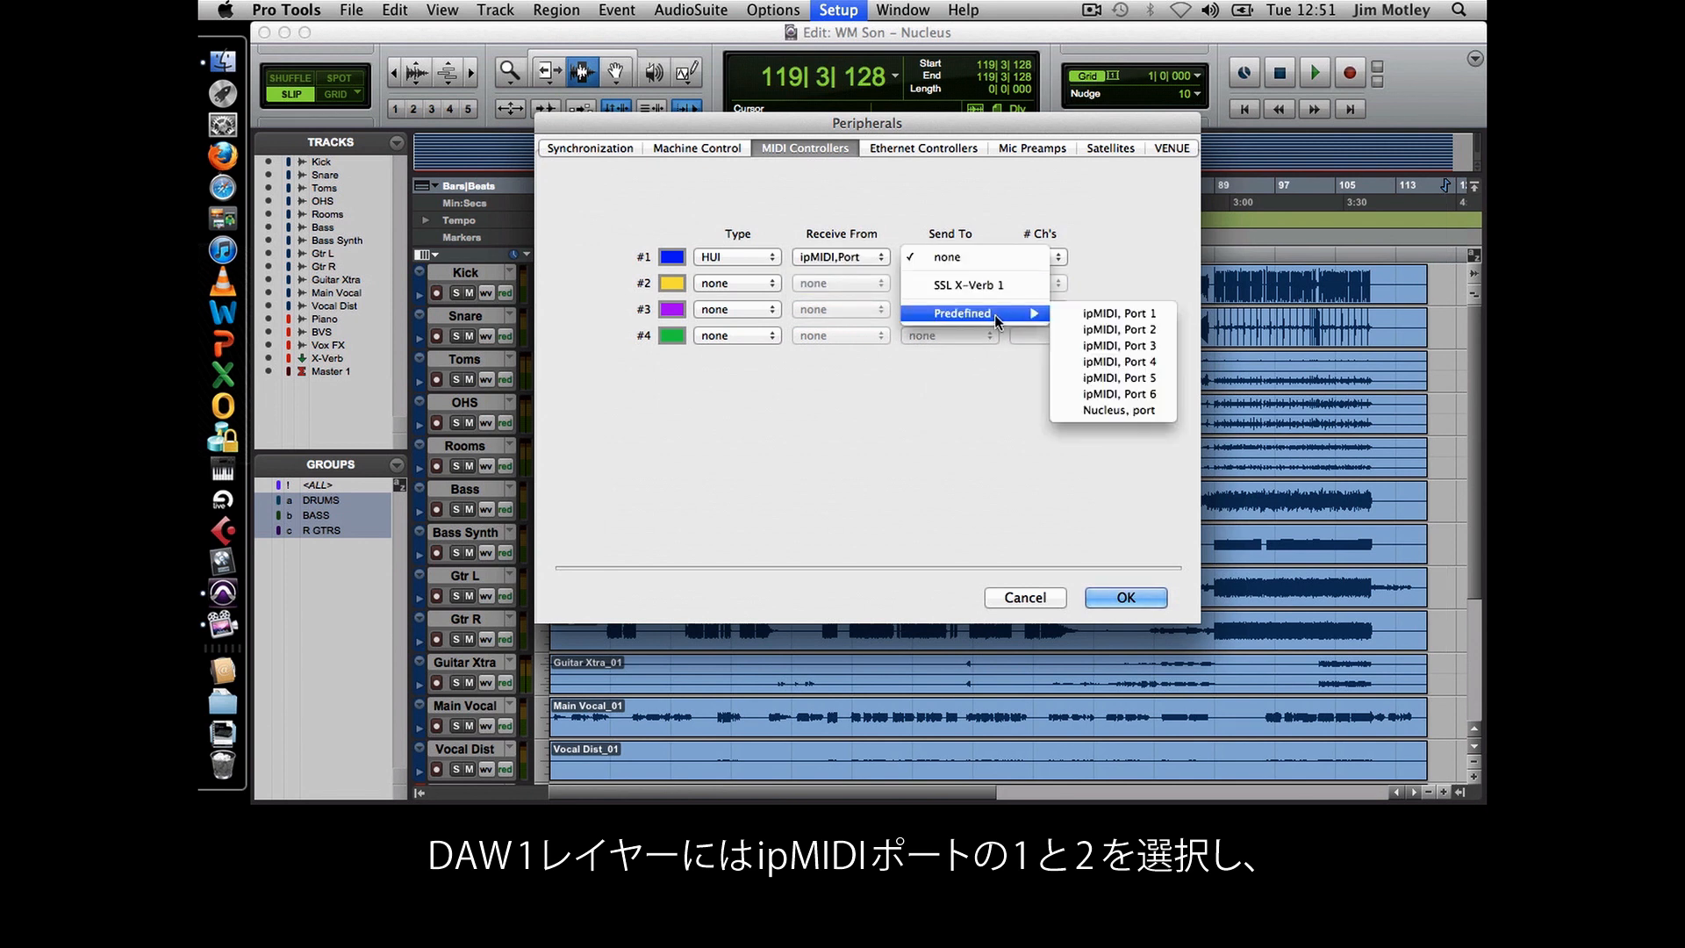
{"action": "left_click", "coordinate": [1093, 316]}
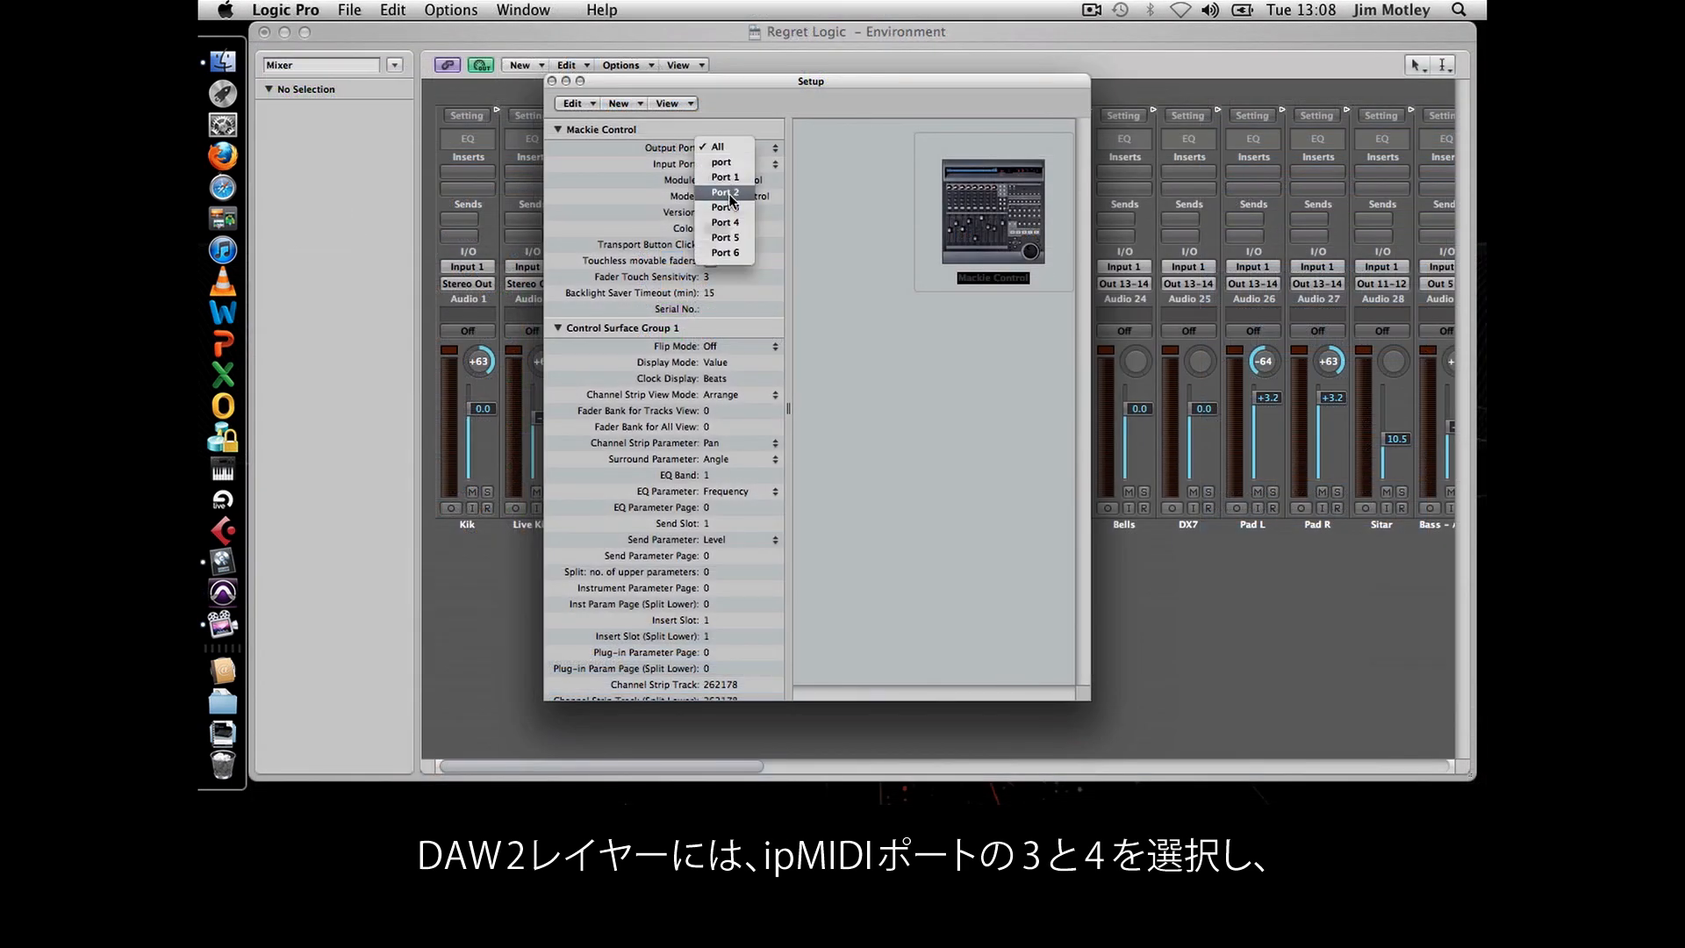
- In Logic Pro, set the Mackie Control's output port to Port 3 and open its input port choices
{"action": "left_click", "coordinate": [730, 208]}
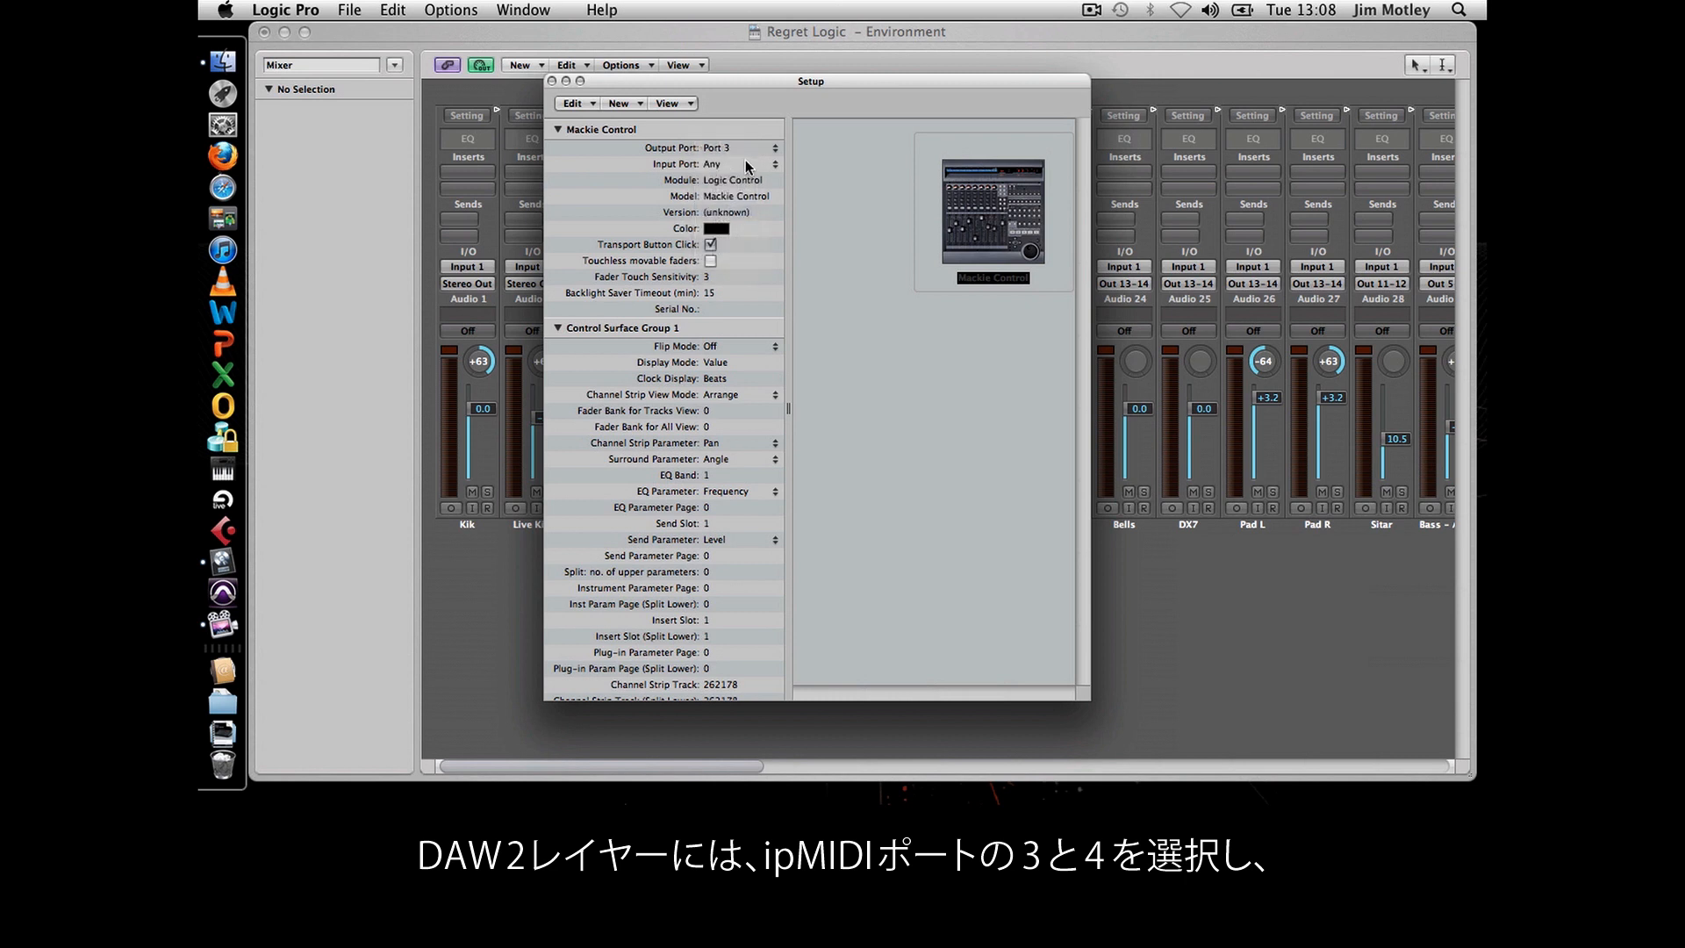
{"action": "left_click", "coordinate": [748, 167]}
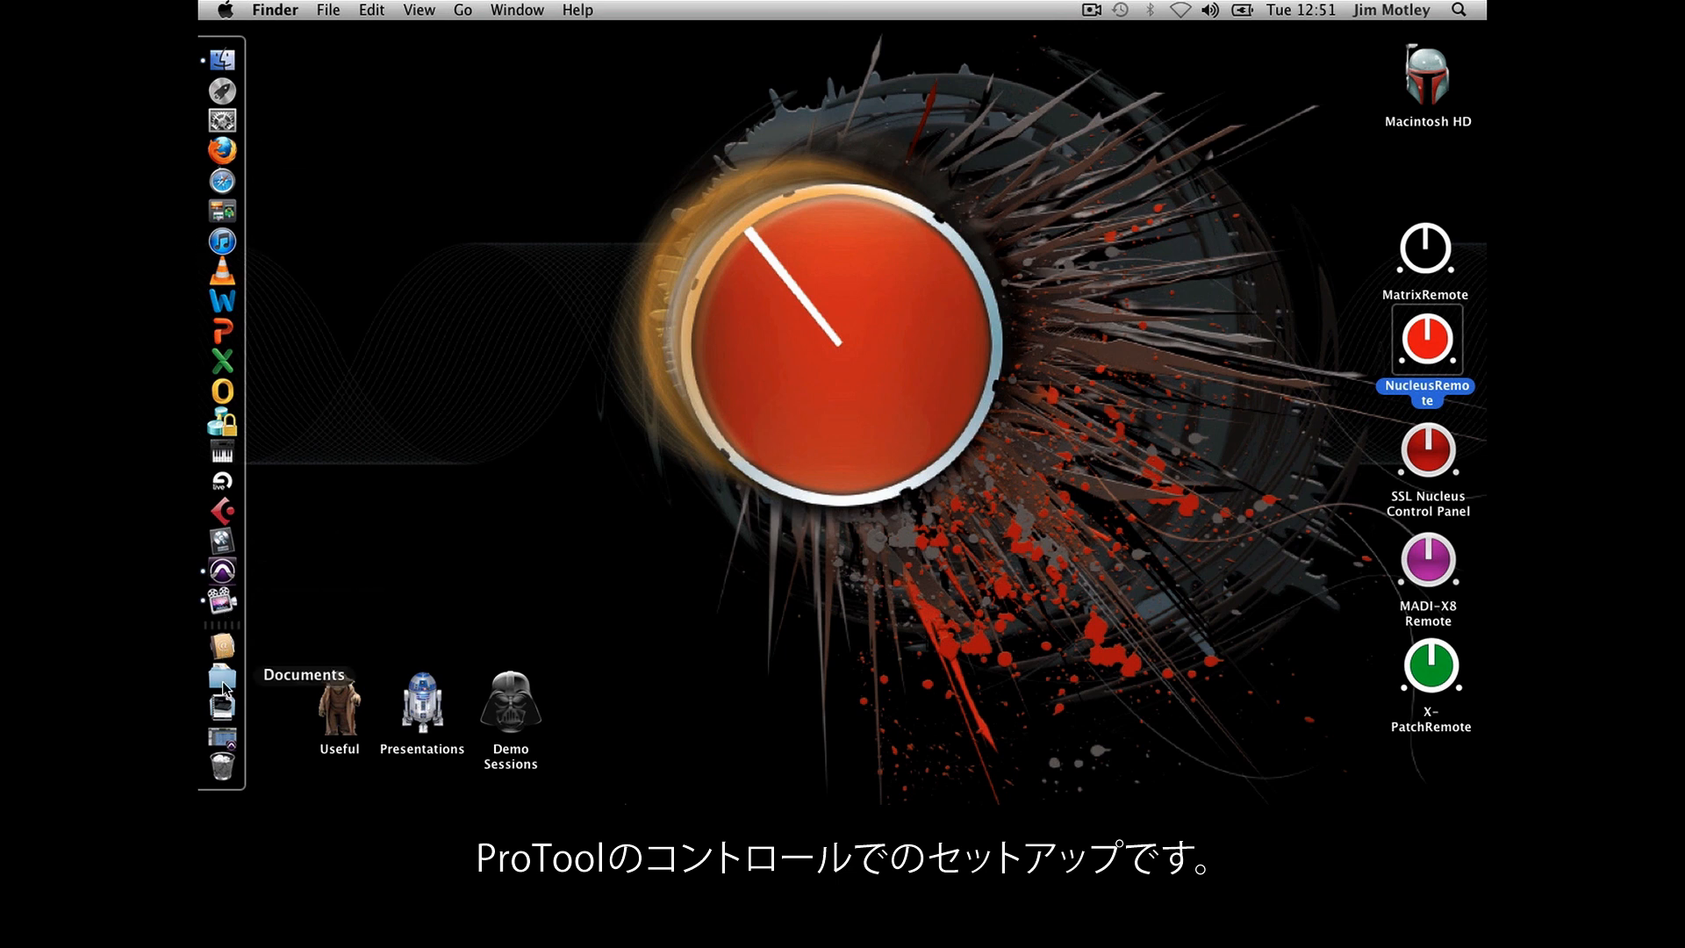
- Switch to the Pro Tools session, open the Peripherals settings and set MIDI controller #1's type to HUI
{"action": "left_click", "coordinate": [223, 735]}
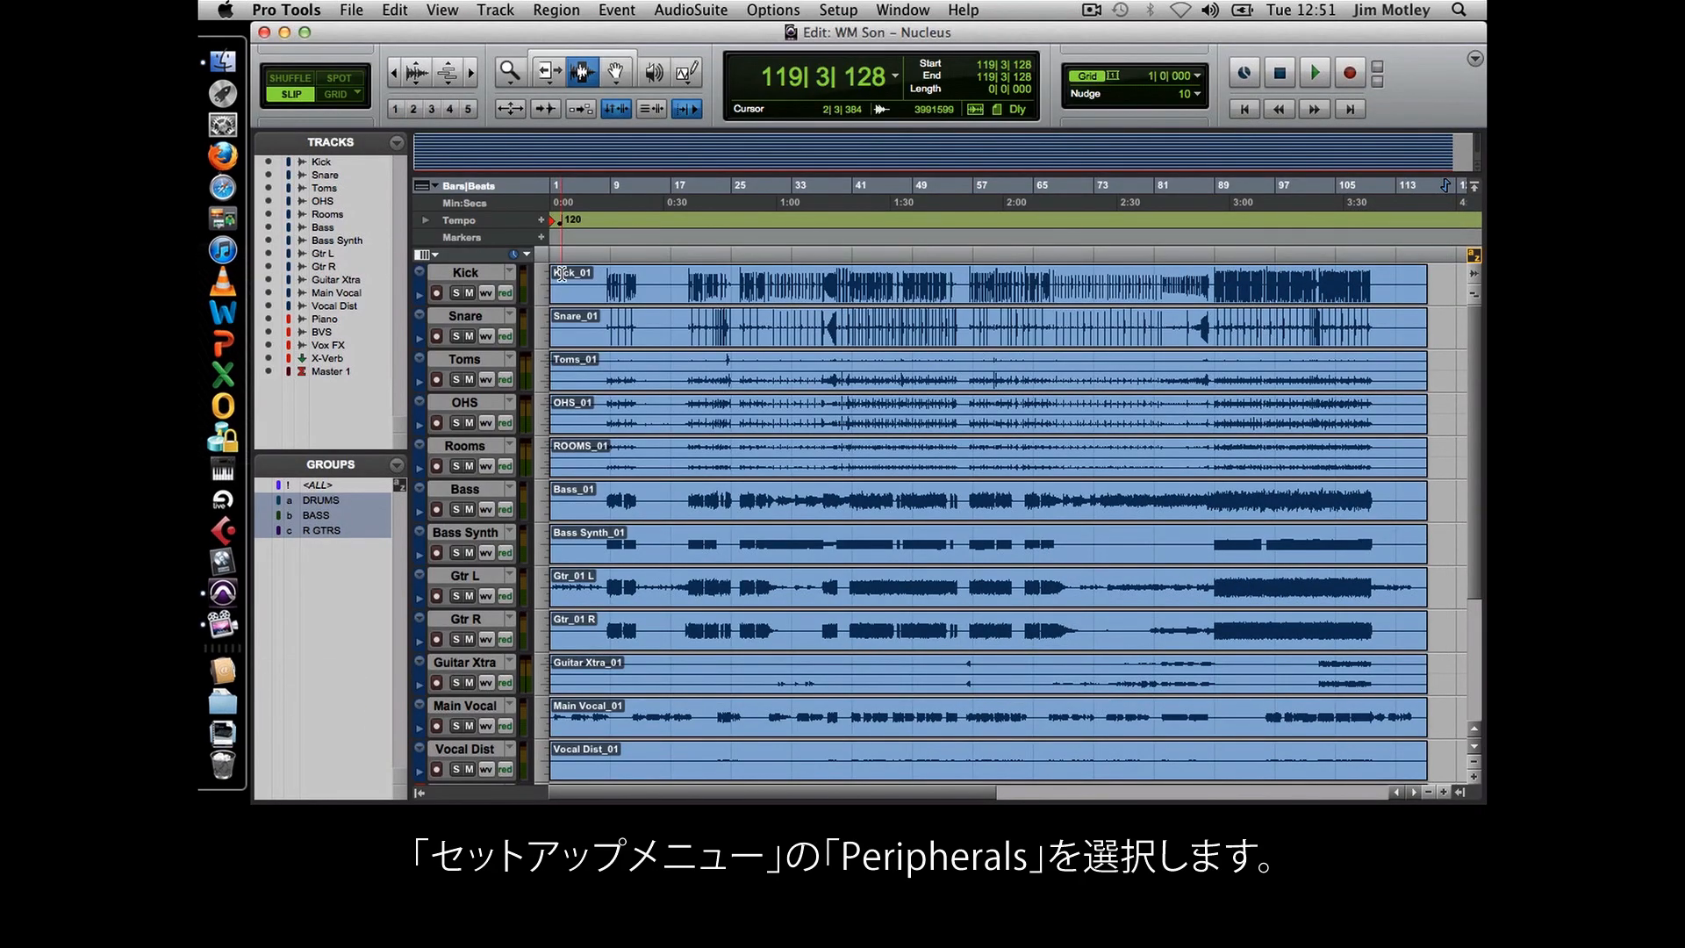
{"action": "left_click", "coordinate": [829, 13]}
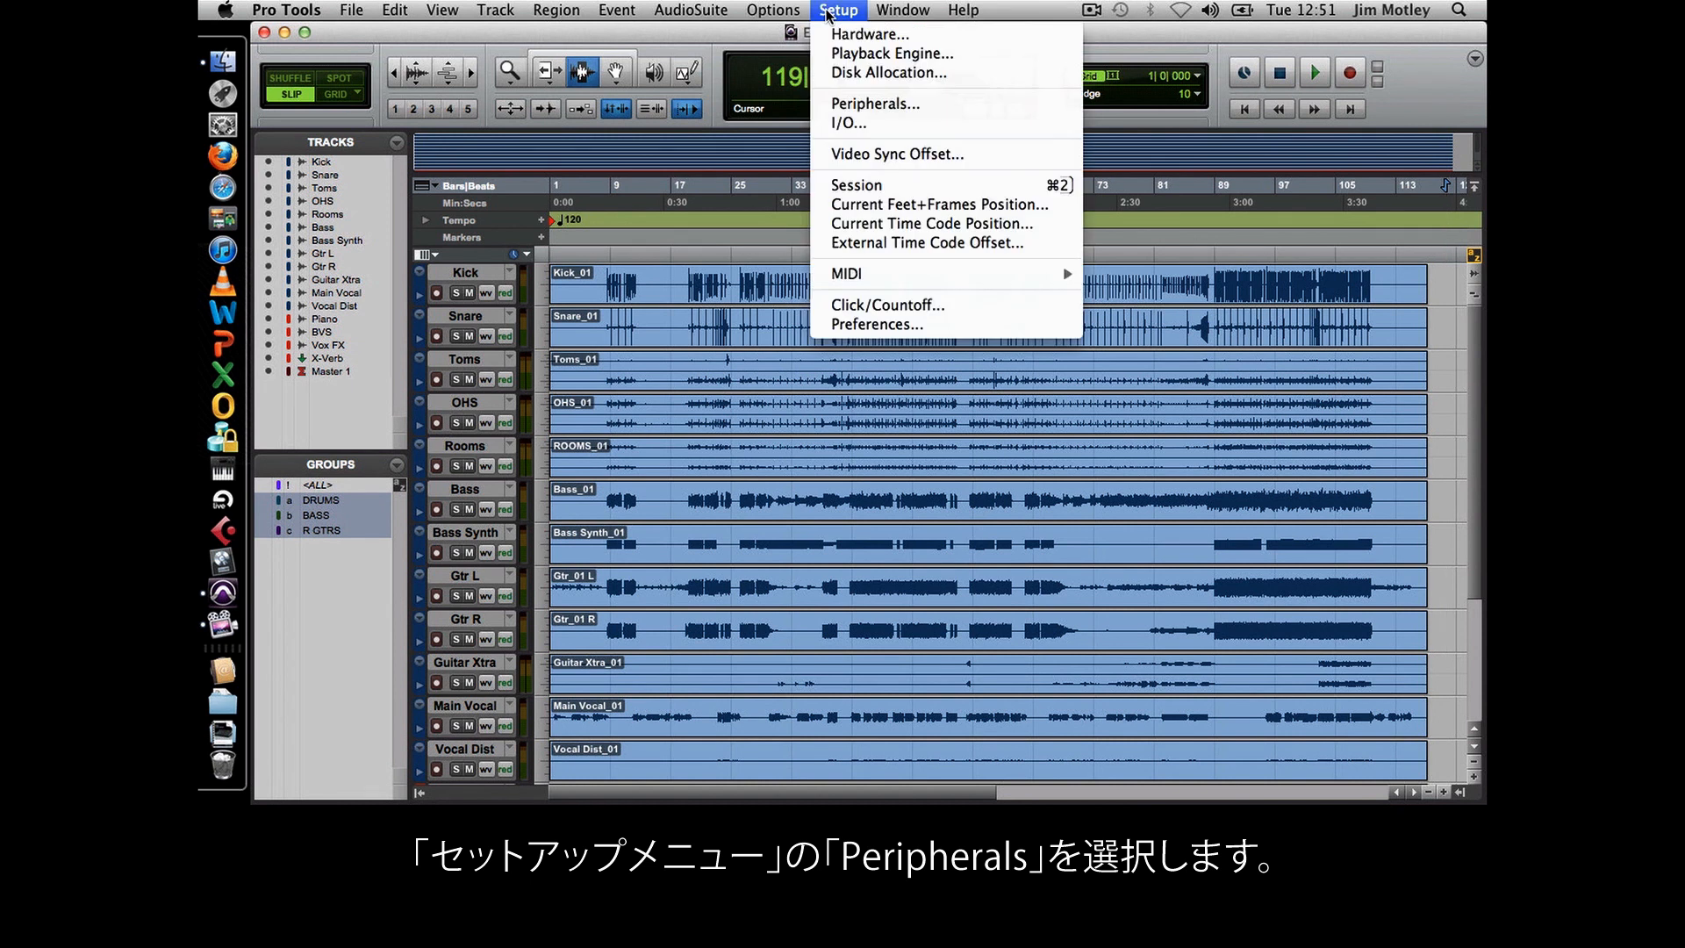
{"action": "left_click", "coordinate": [856, 104]}
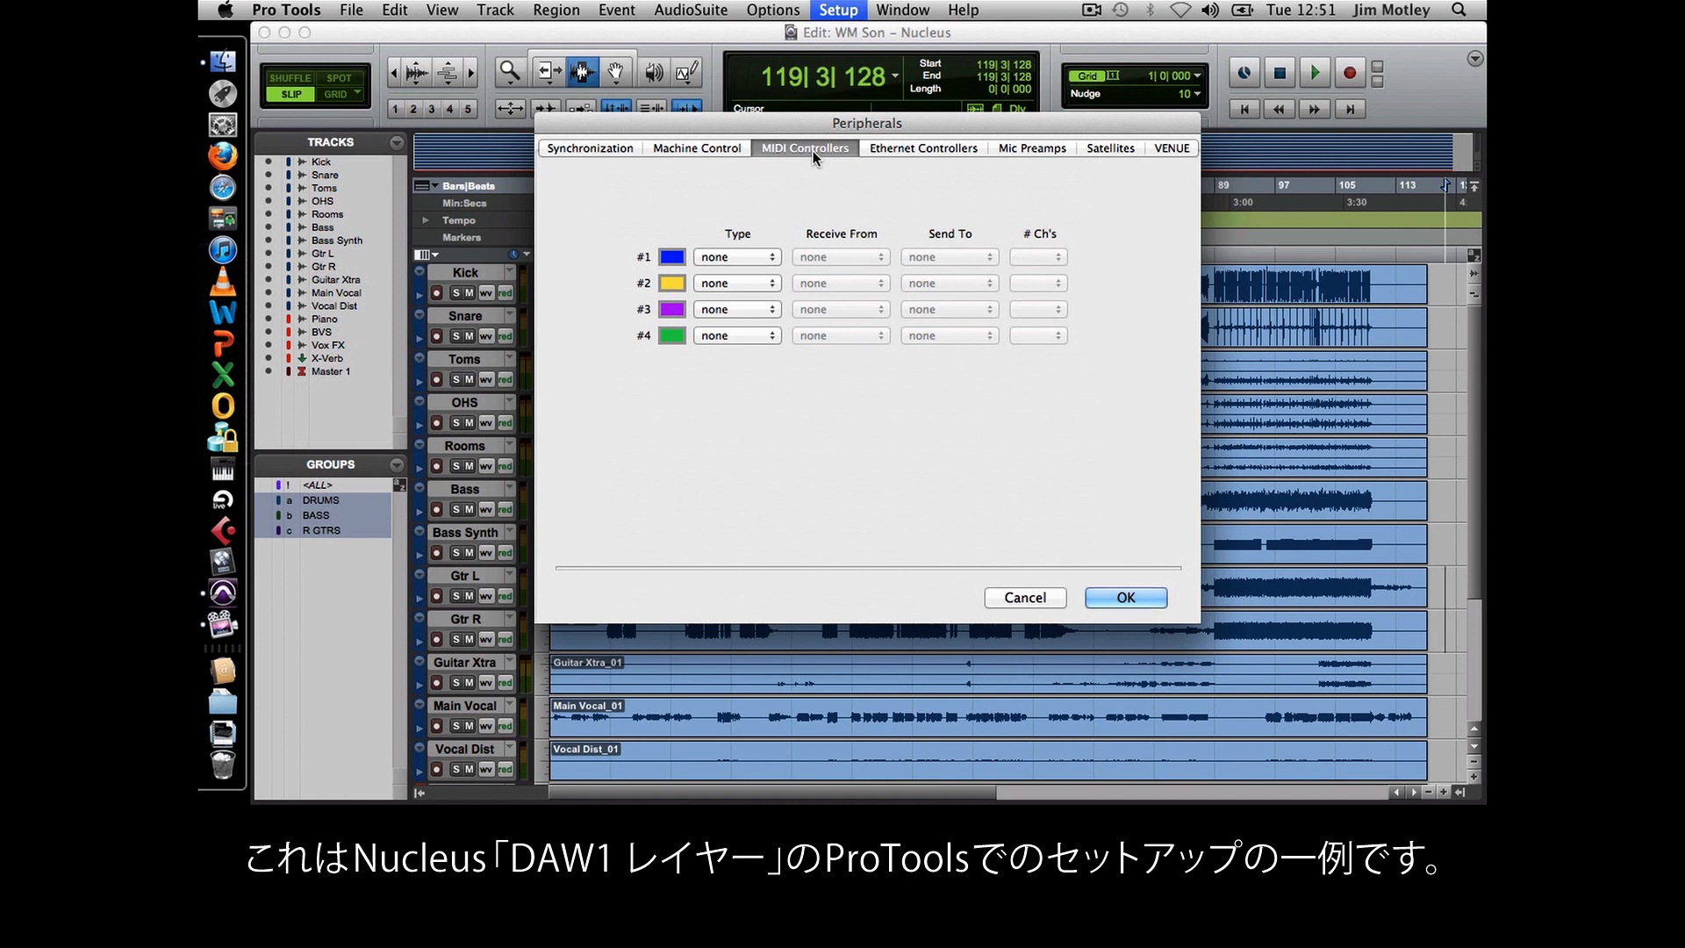
{"action": "left_click", "coordinate": [745, 257]}
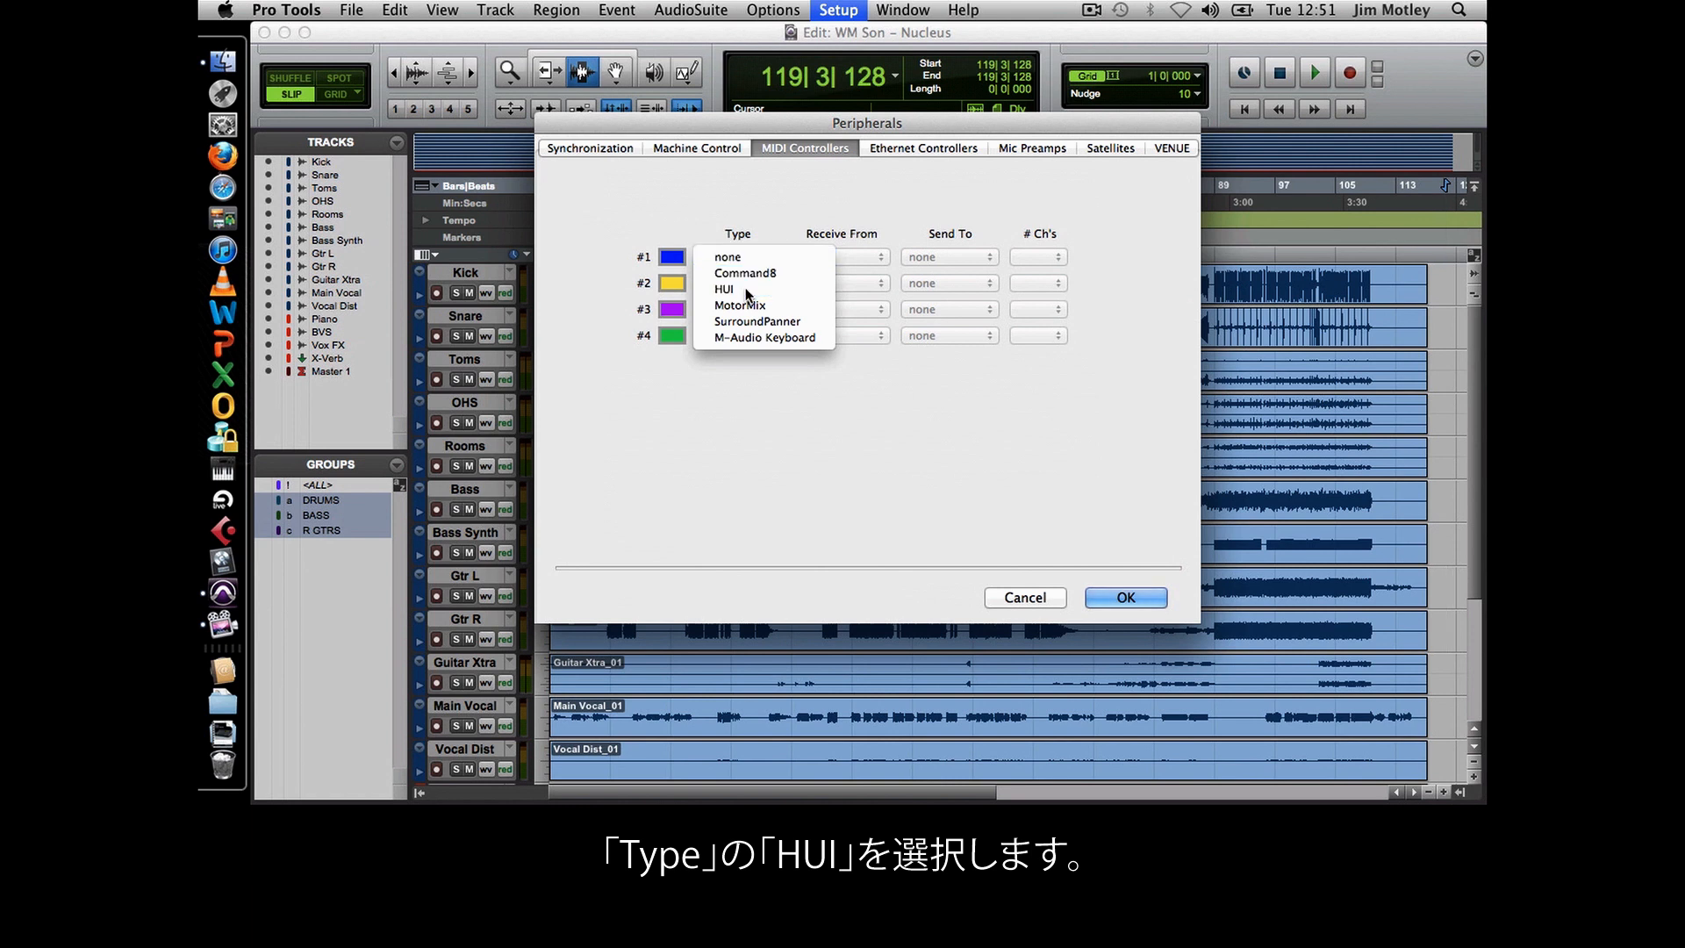
{"action": "left_click", "coordinate": [746, 292]}
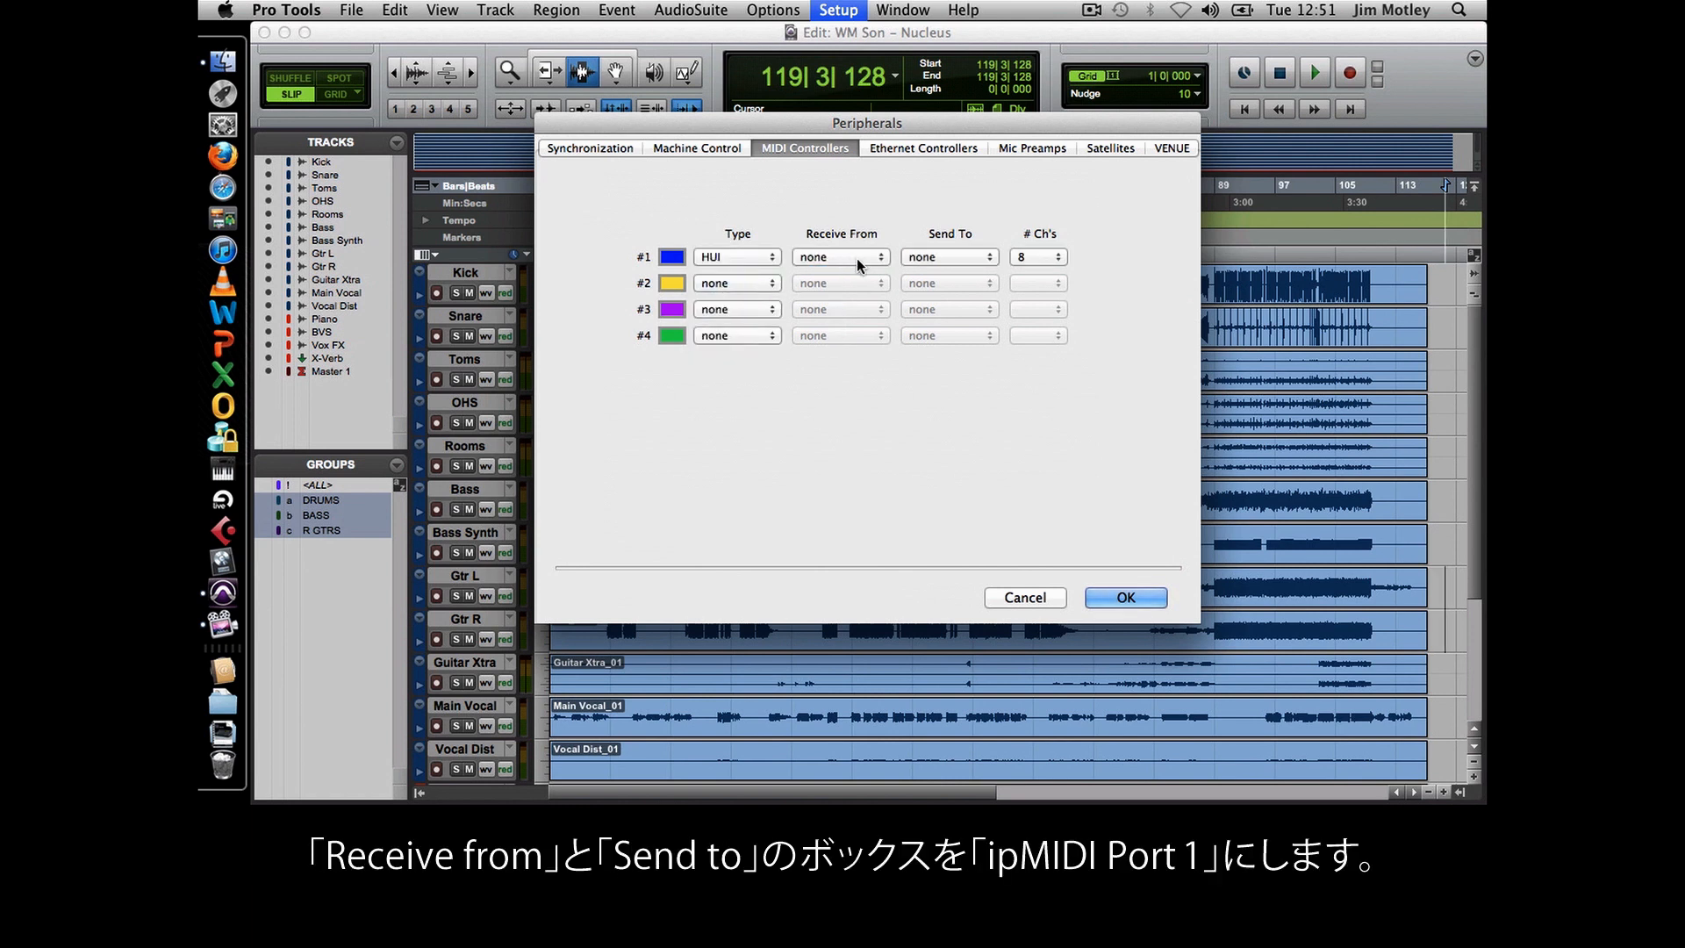
- Set HUI controller #1 to receive from and send to the predefined ipMIDI, Port 1
{"action": "left_click", "coordinate": [856, 258]}
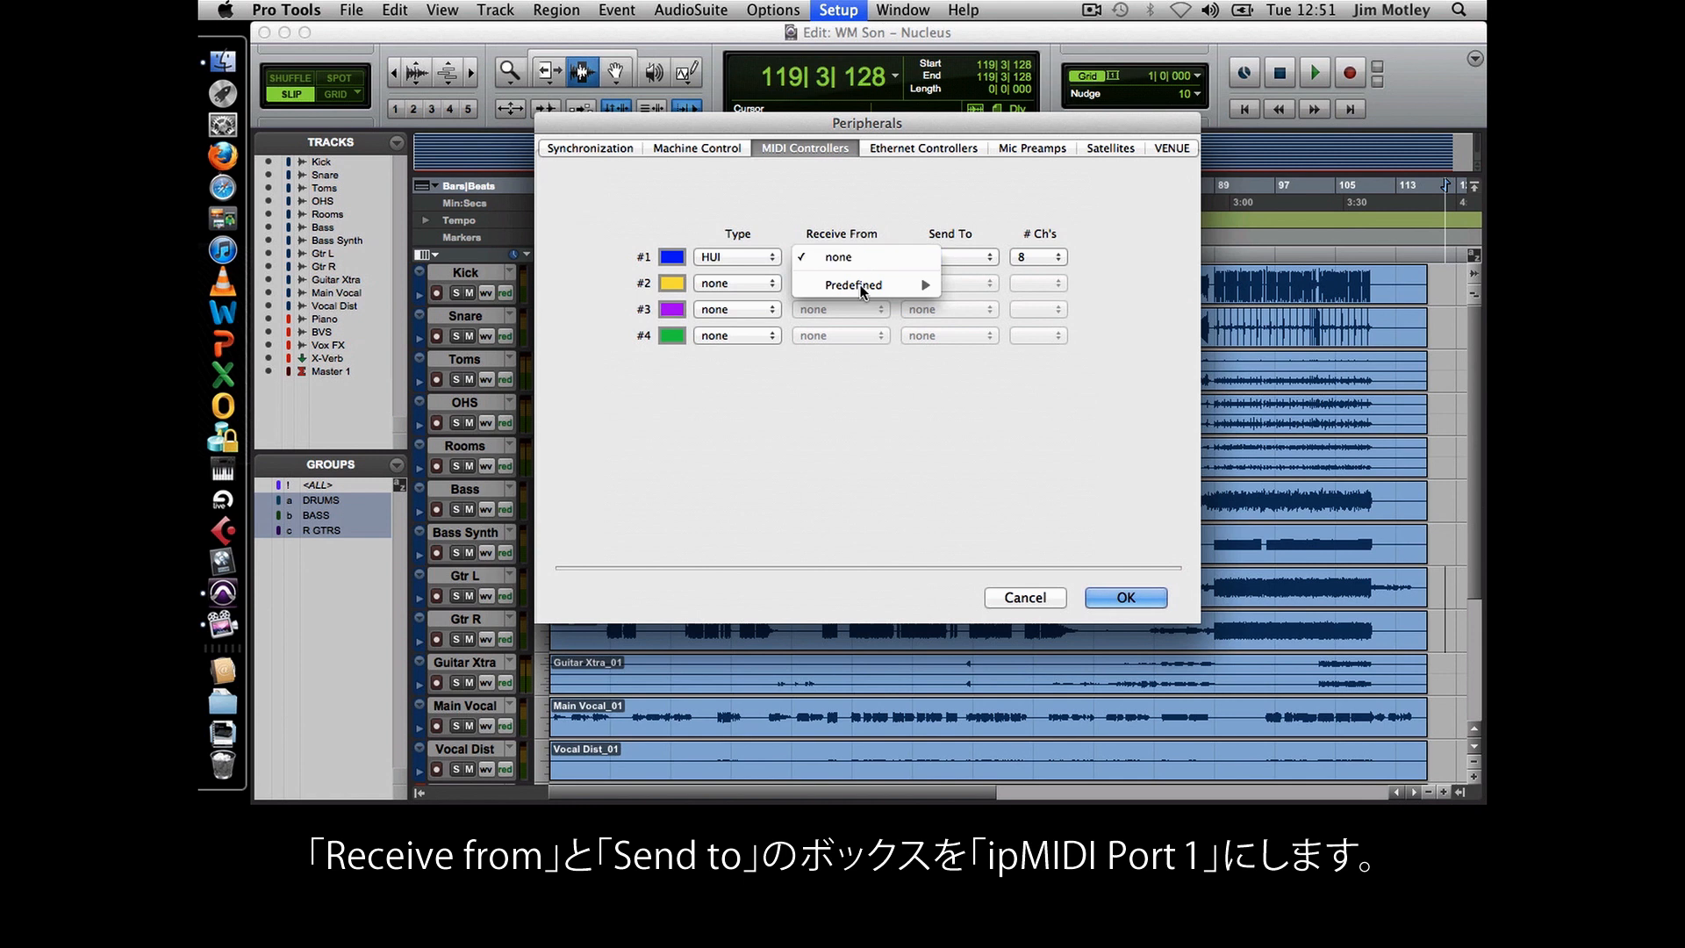
{"action": "mouse_move", "coordinate": [861, 286]}
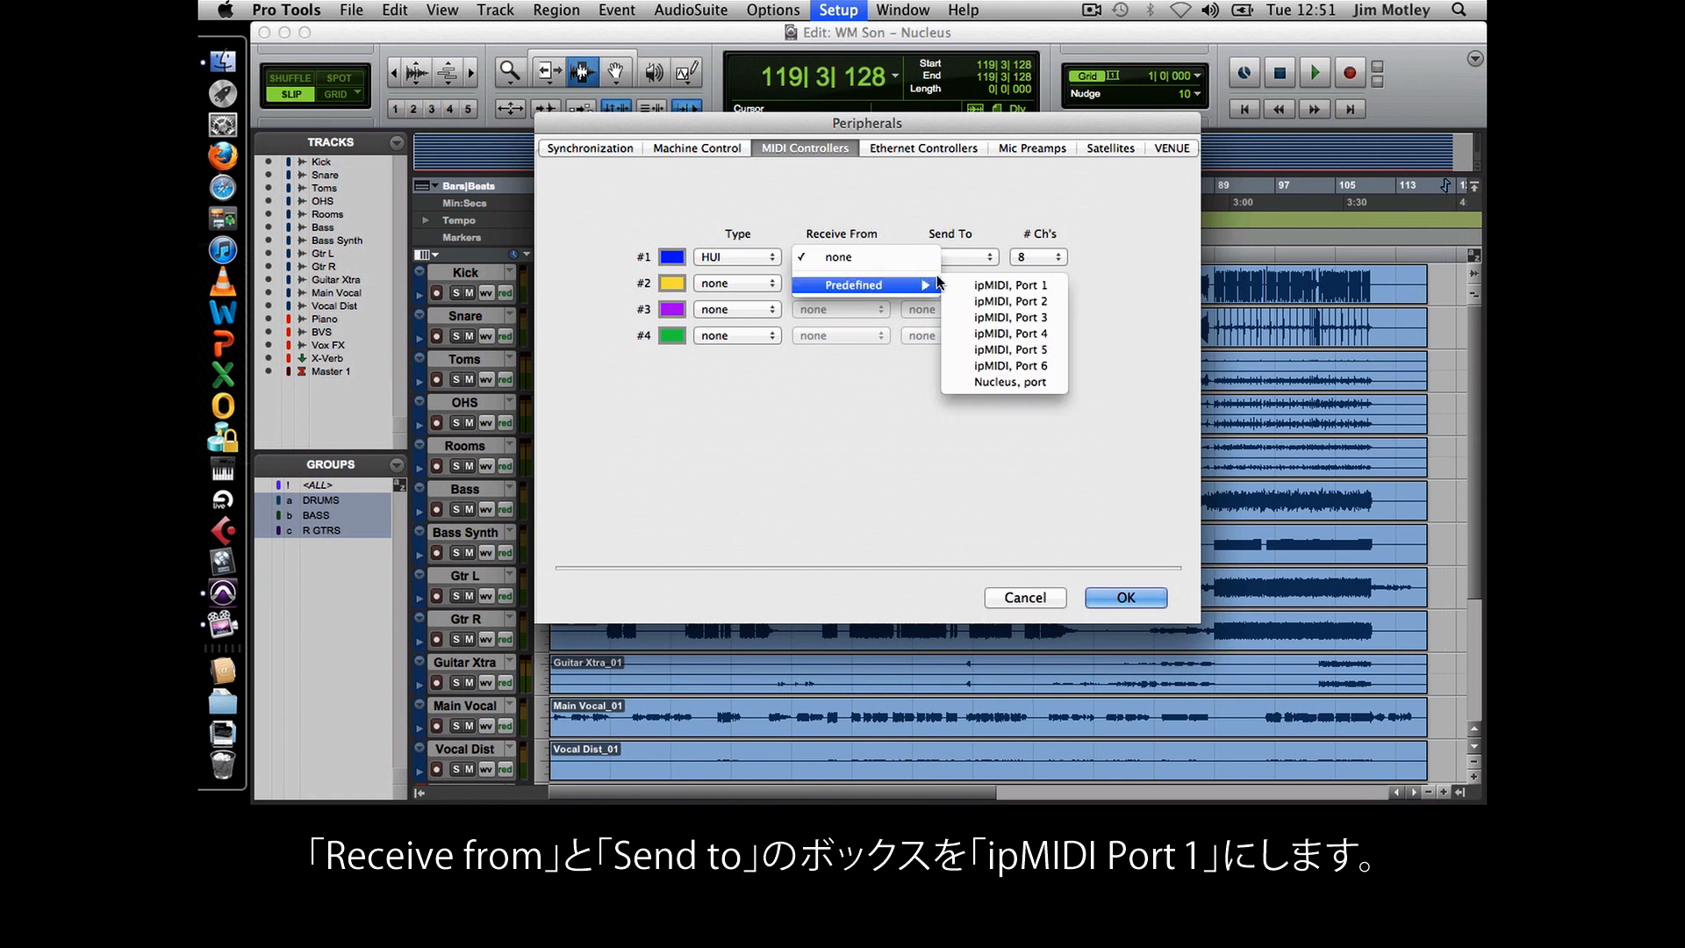
{"action": "left_click", "coordinate": [990, 287]}
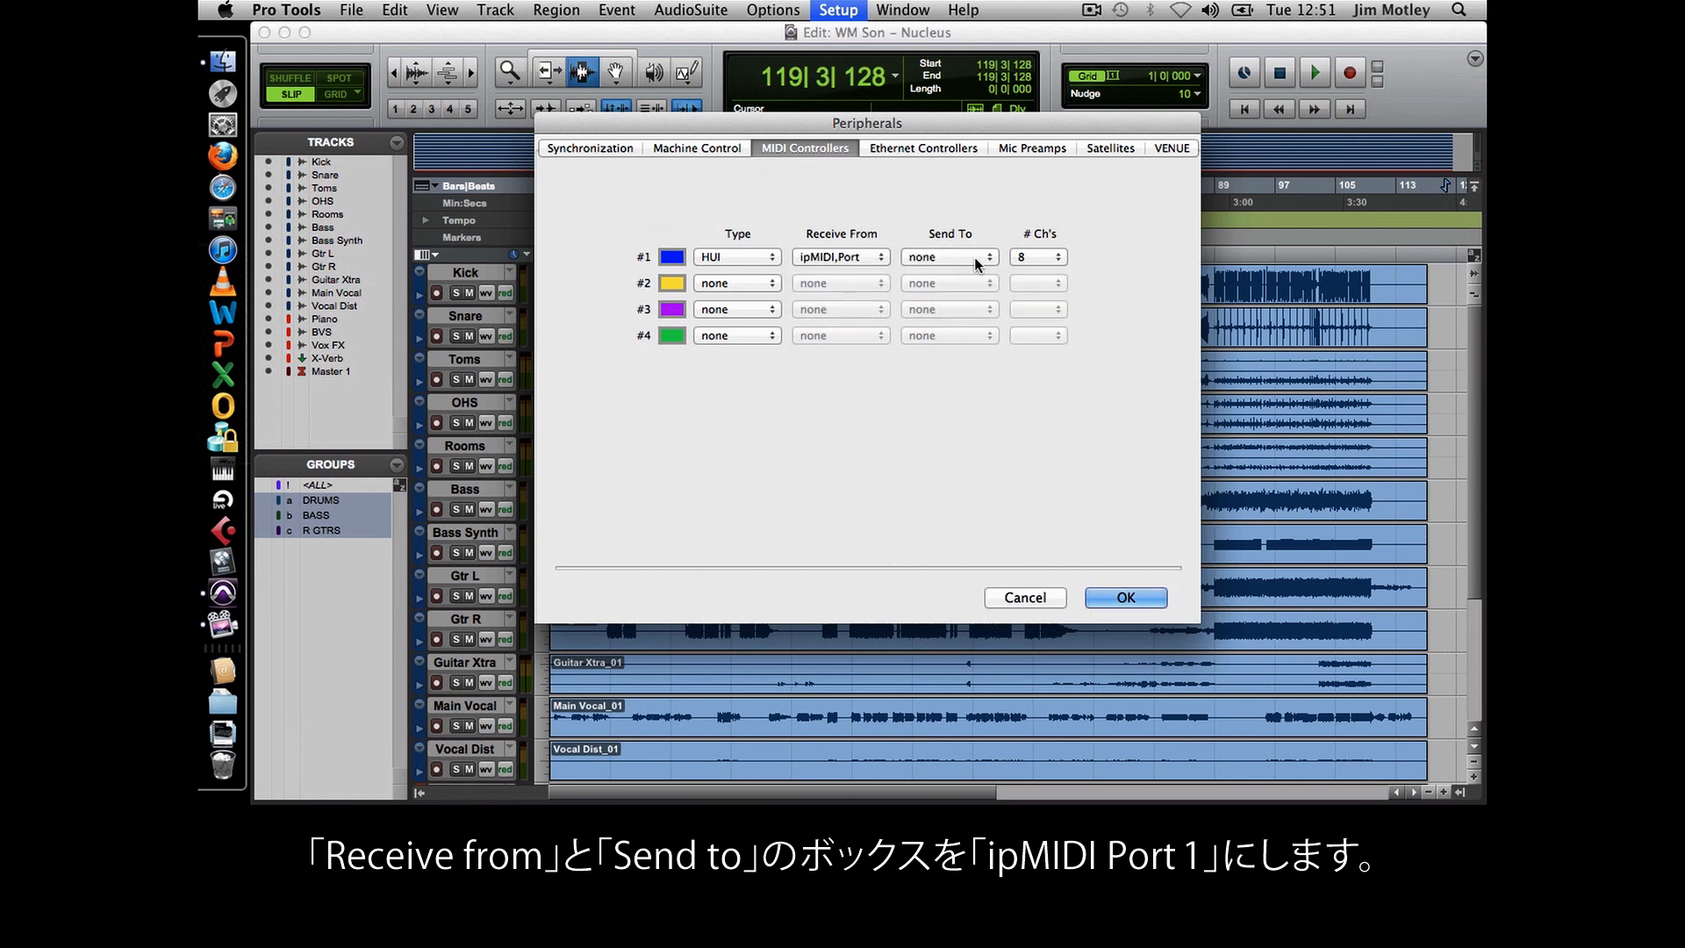
{"action": "left_click", "coordinate": [974, 257]}
{"action": "mouse_move", "coordinate": [996, 313]}
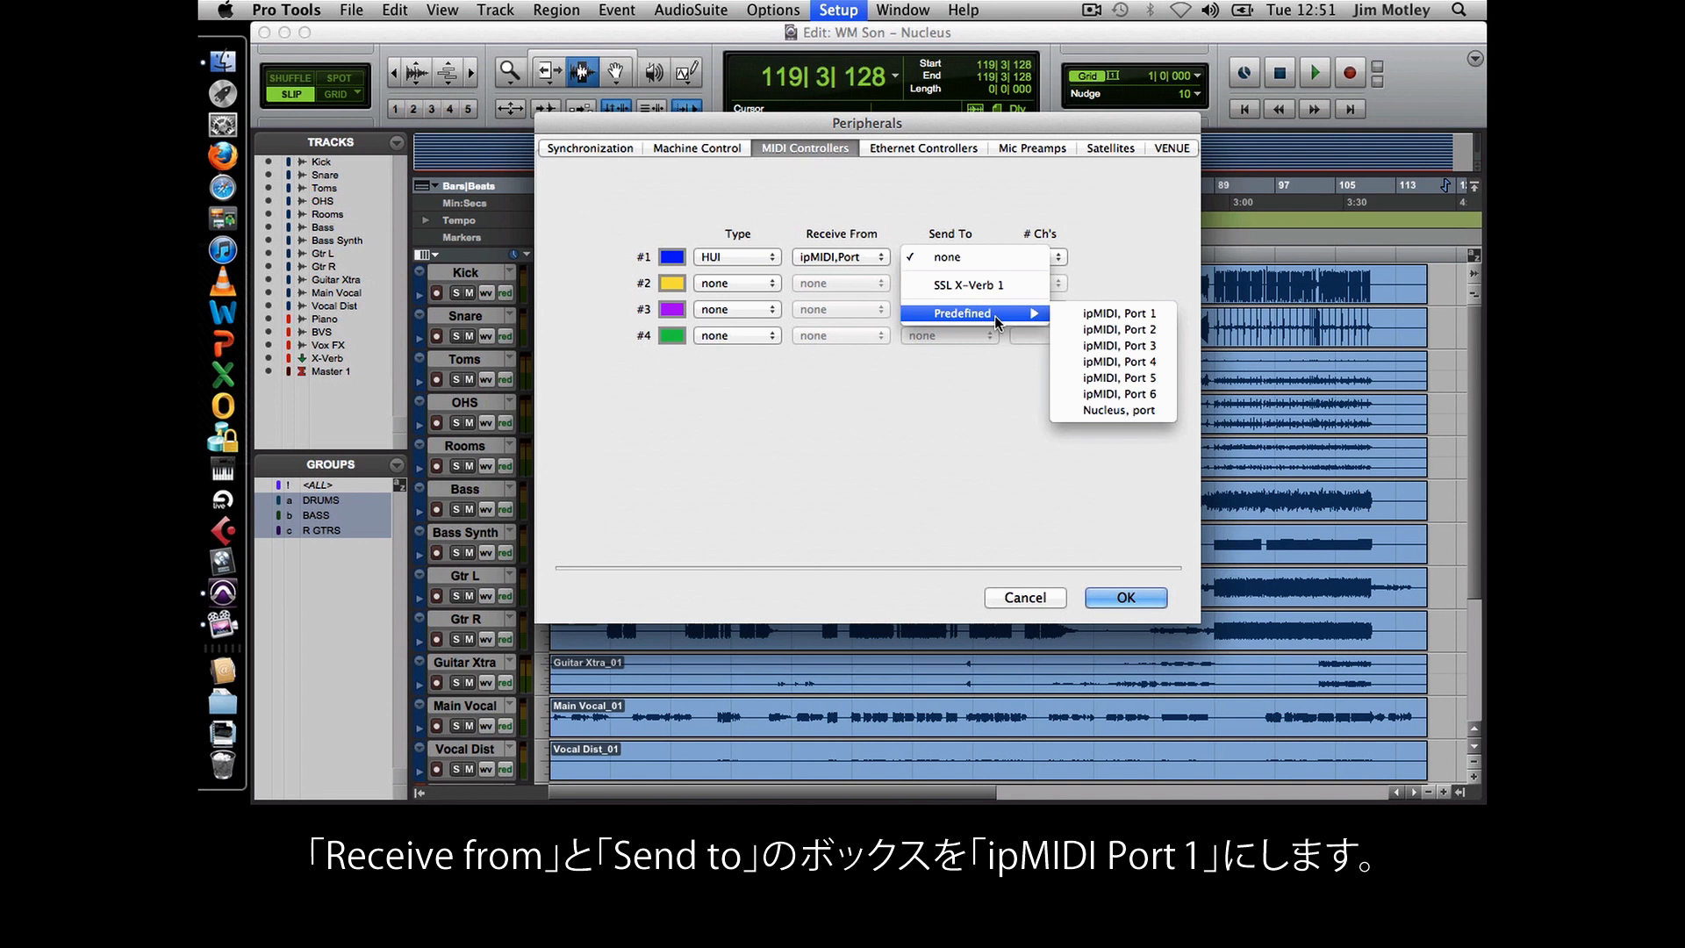
{"action": "left_click", "coordinate": [1085, 314]}
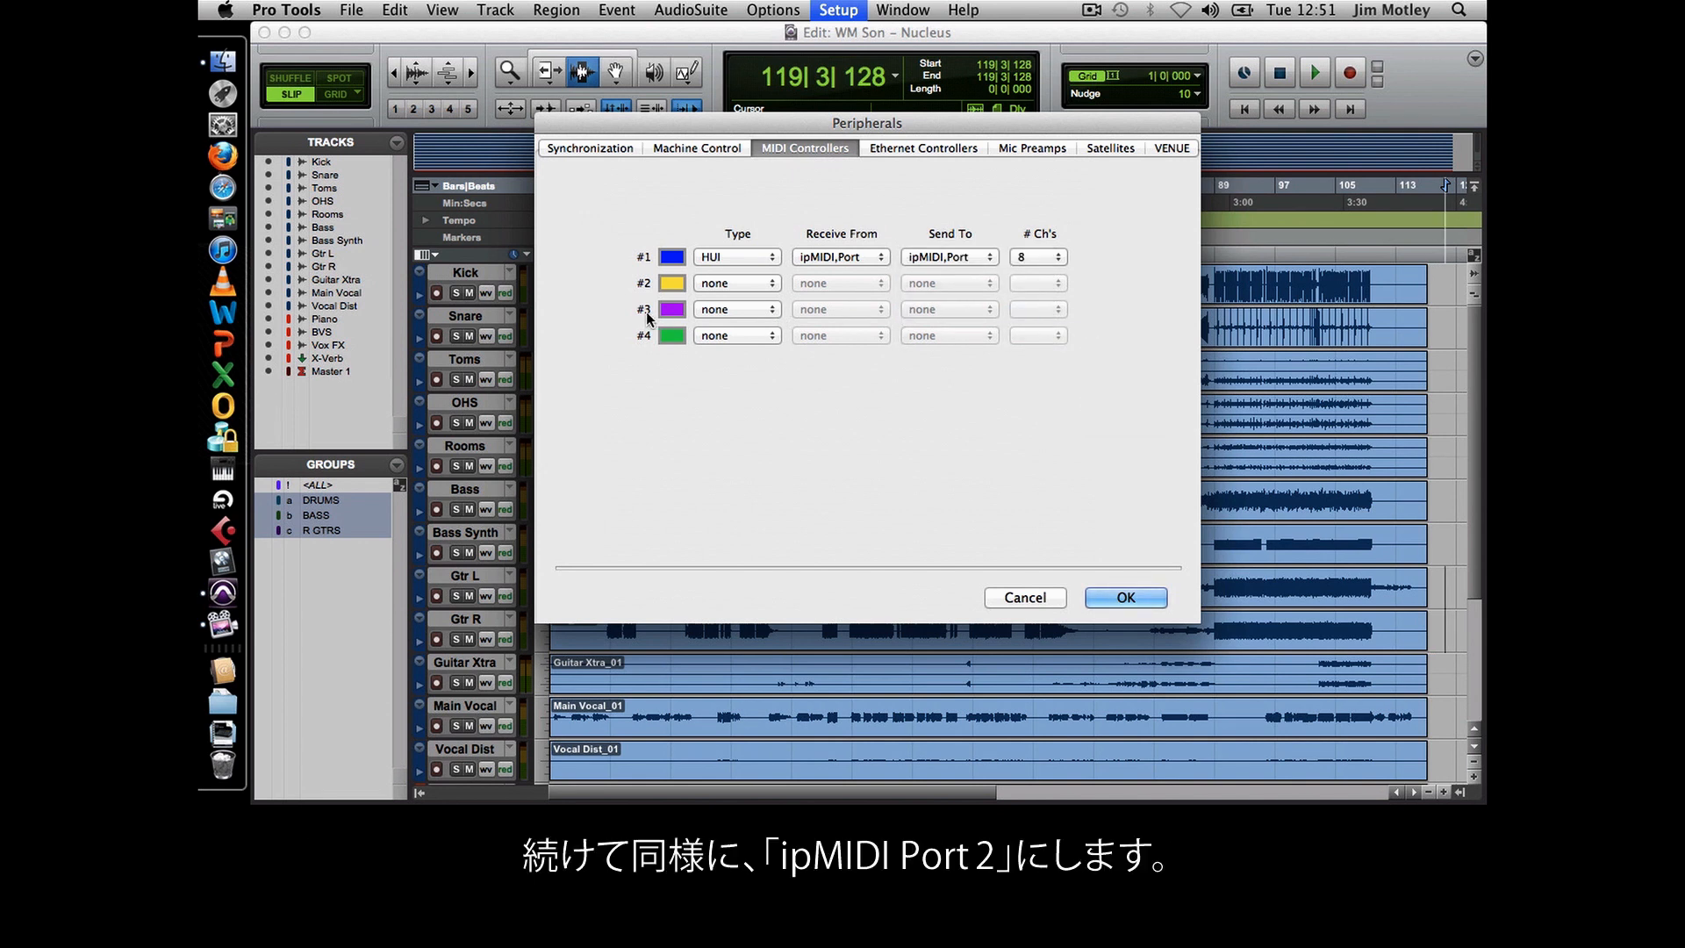
- Set MIDI controller #2's type to HUI, receiving from and sending to ipMIDI, Port 2, and apply the peripheral settings
{"action": "left_click", "coordinate": [736, 286]}
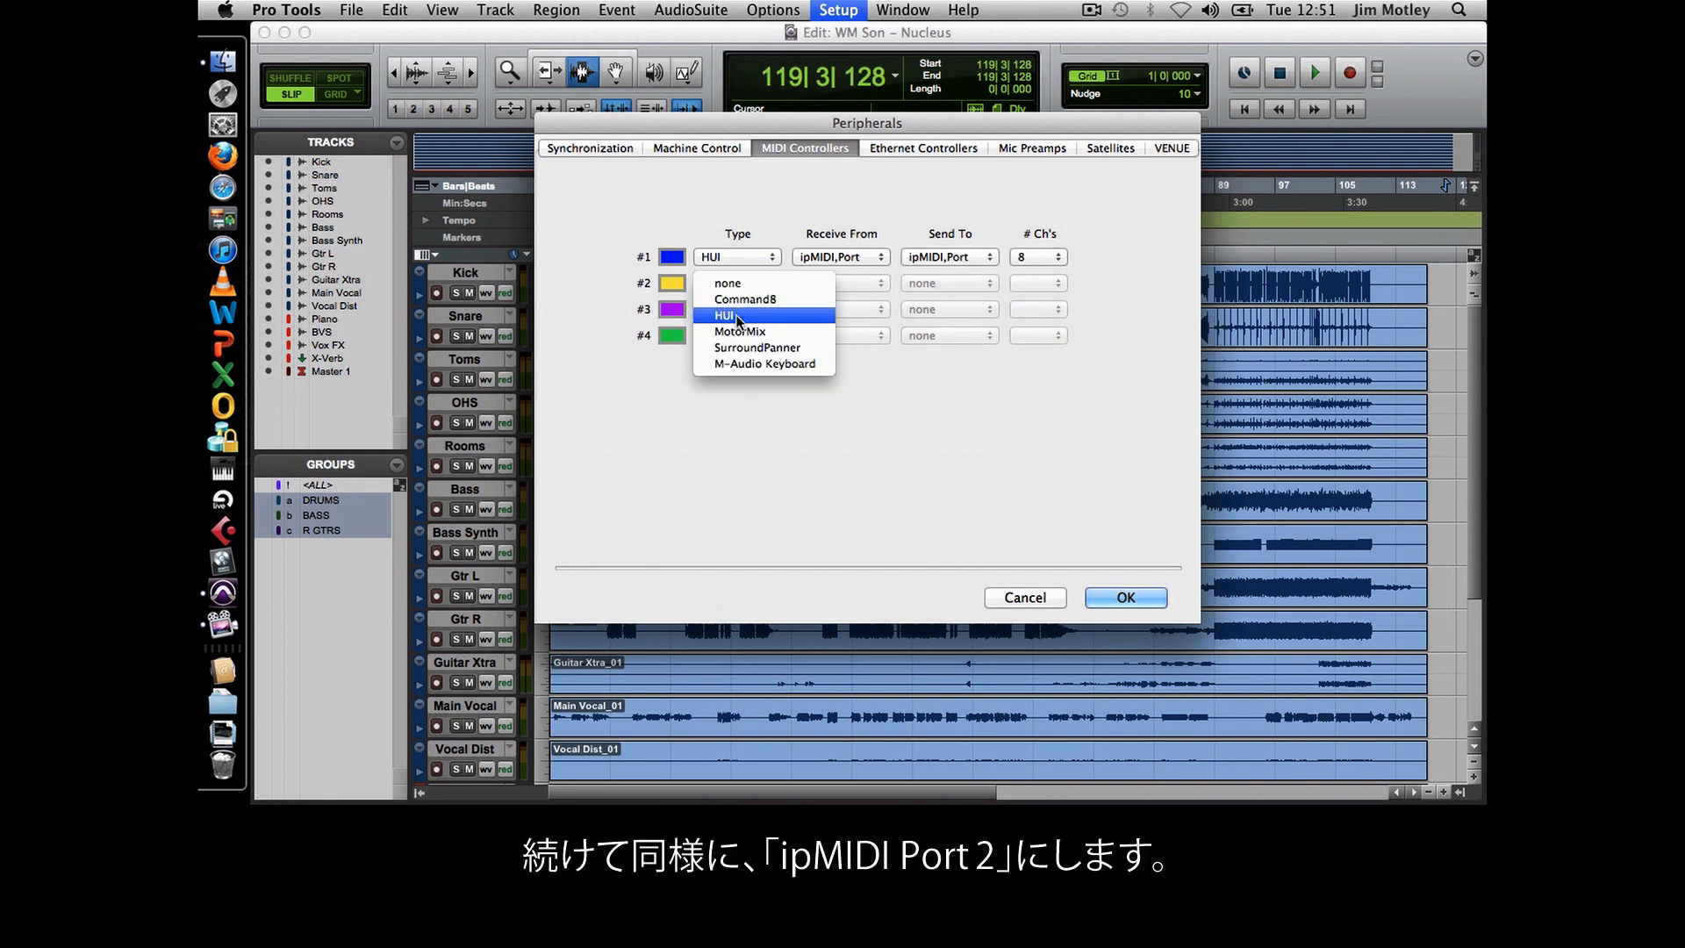
{"action": "left_click", "coordinate": [724, 315]}
{"action": "left_click", "coordinate": [848, 283]}
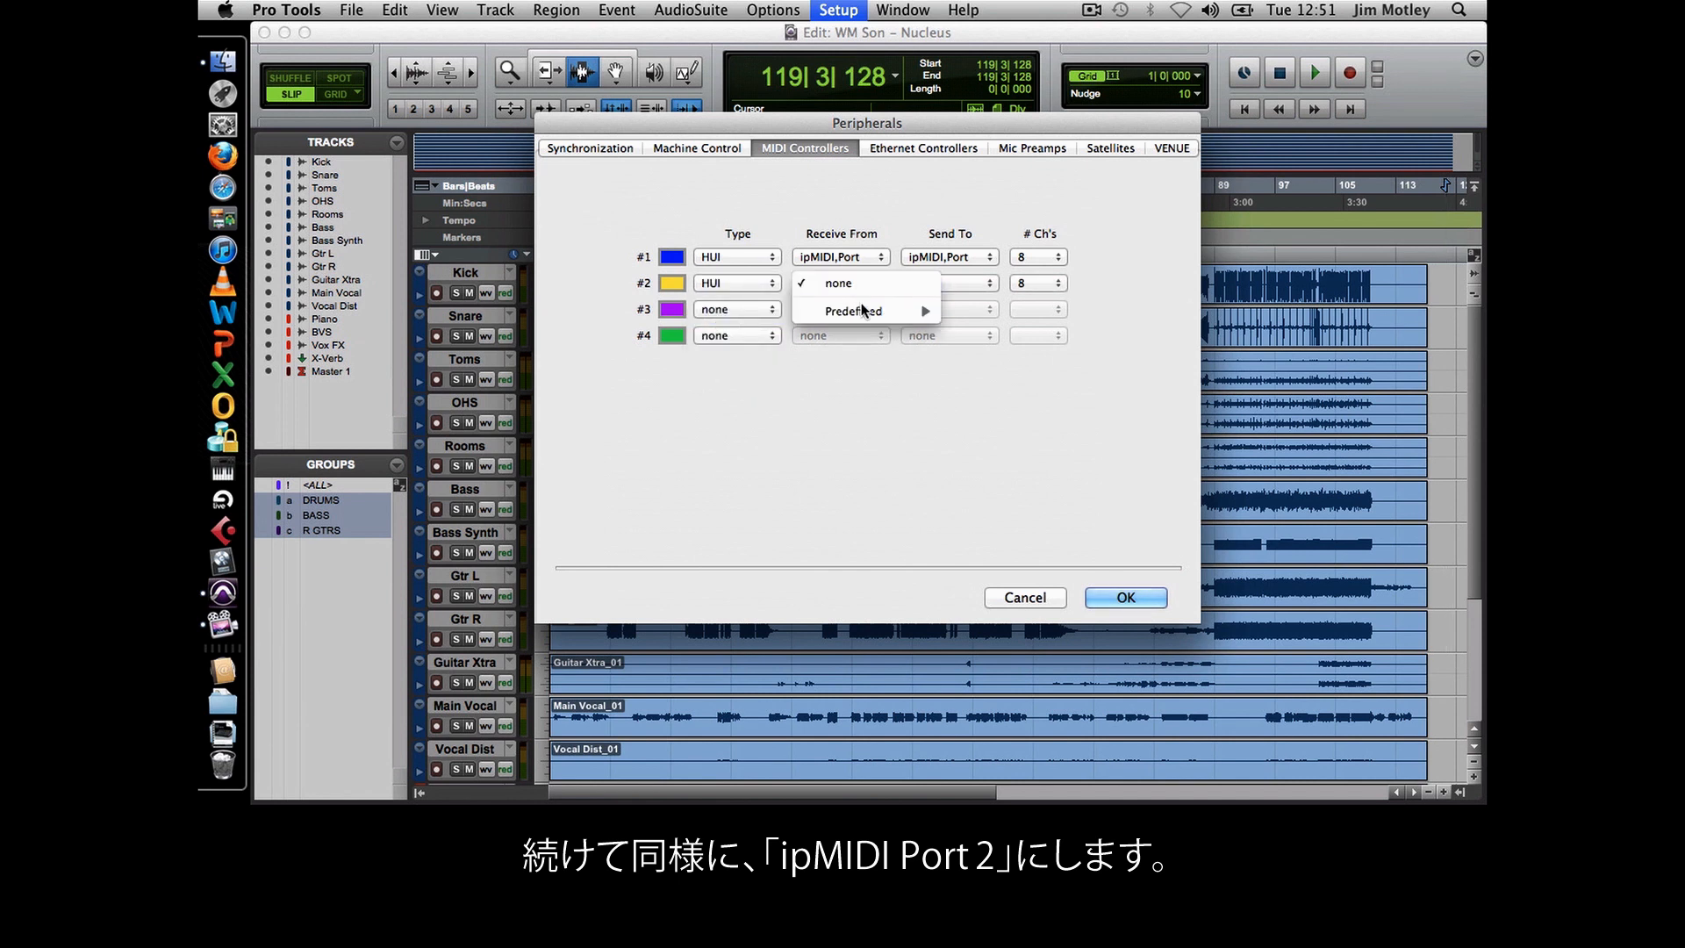
{"action": "mouse_move", "coordinate": [863, 316]}
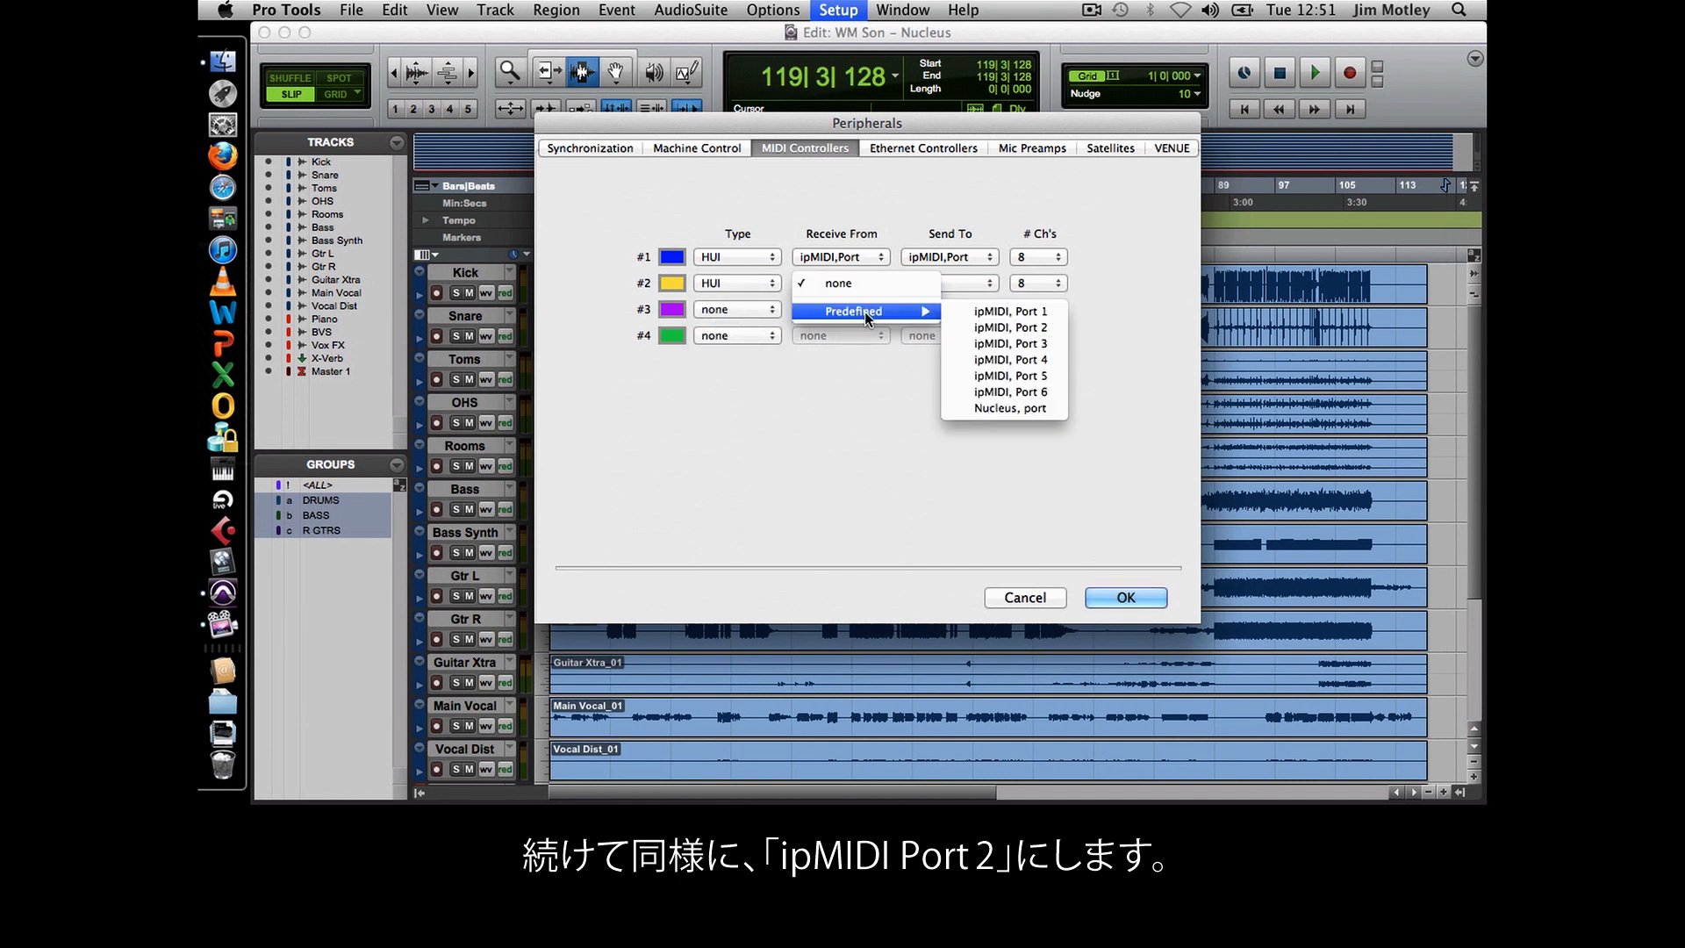
{"action": "left_click", "coordinate": [978, 324]}
{"action": "left_click", "coordinate": [959, 284]}
{"action": "mouse_move", "coordinate": [978, 336]}
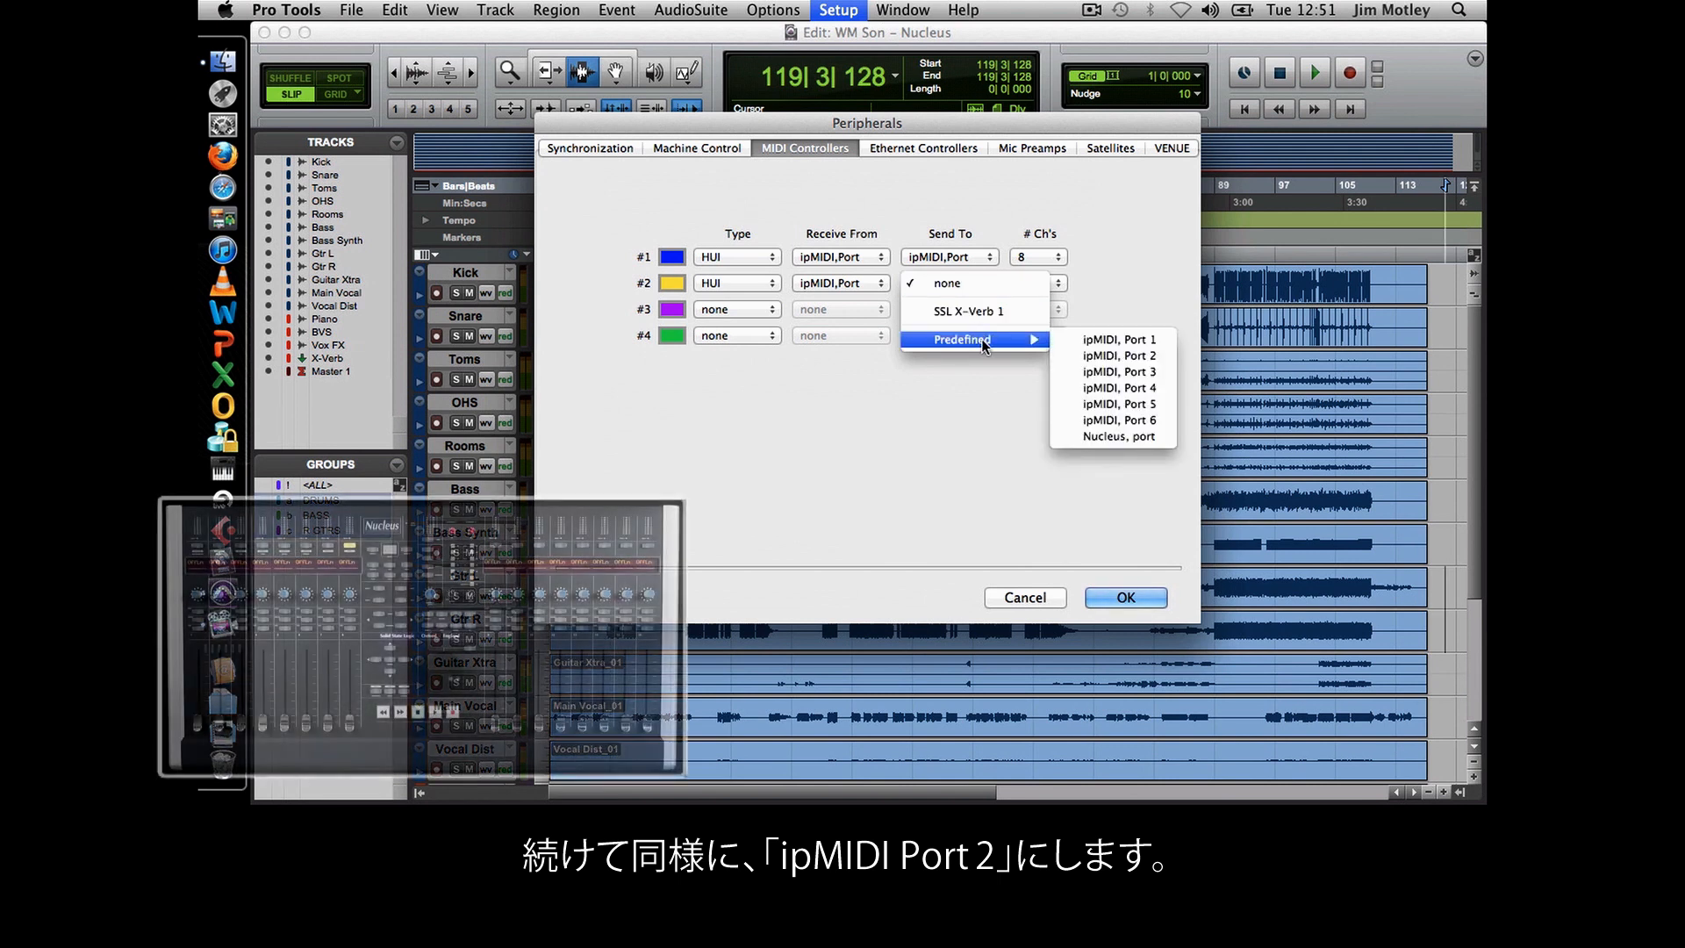
{"action": "left_click", "coordinate": [1152, 364]}
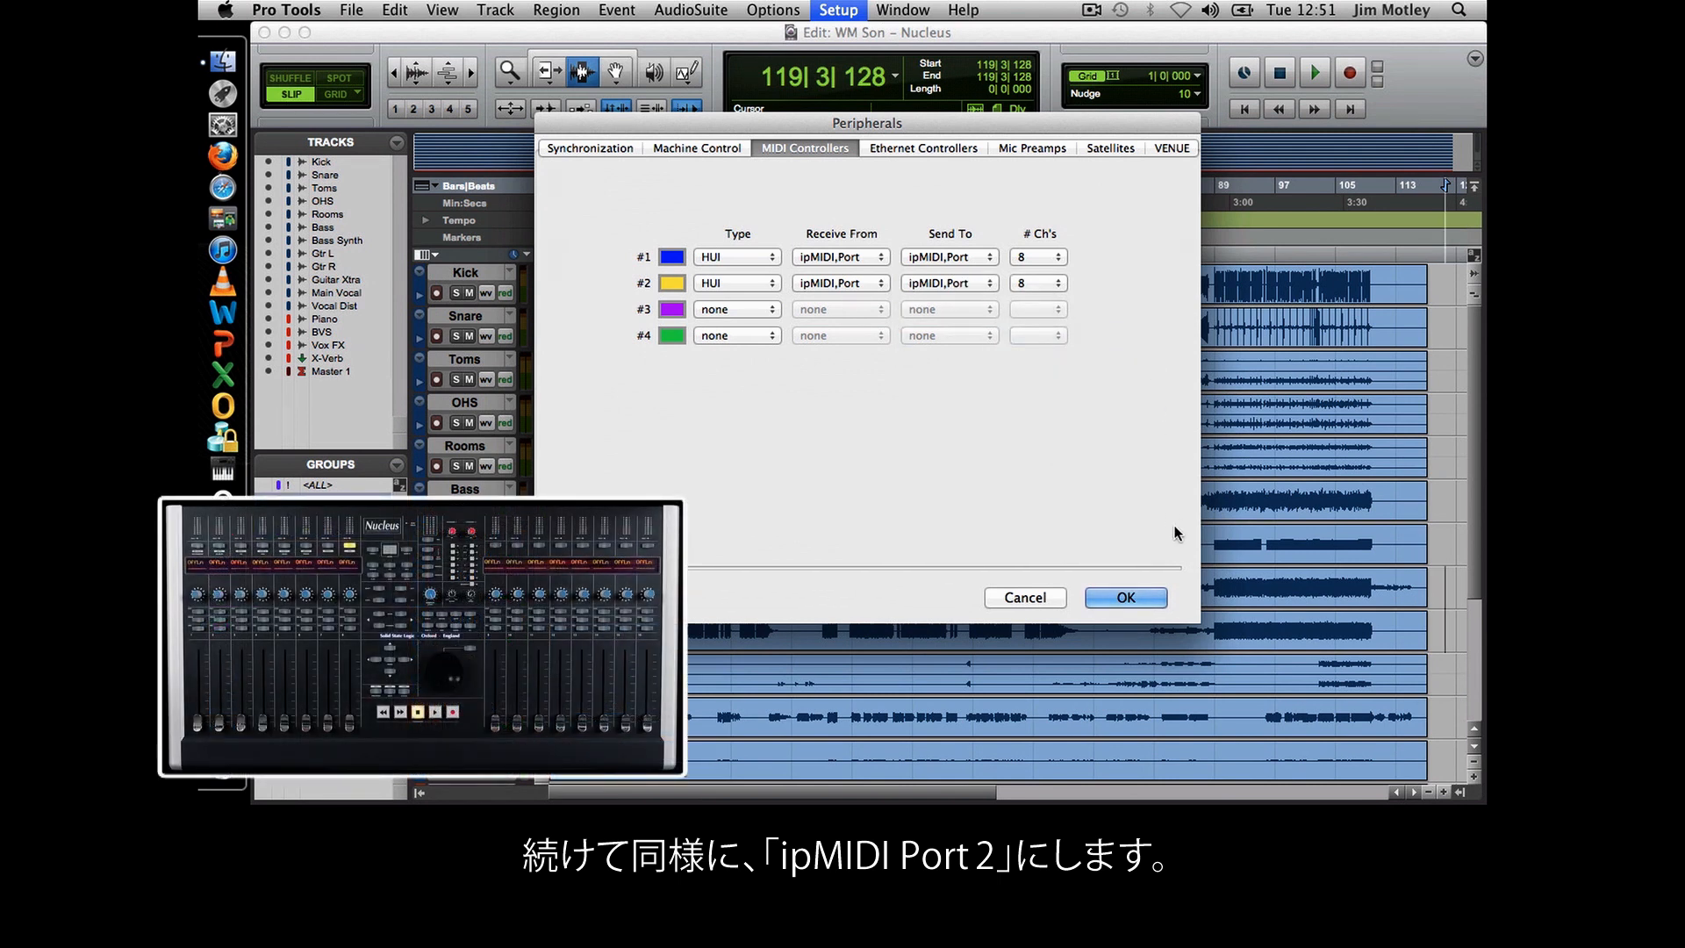
{"action": "left_click", "coordinate": [1127, 597]}
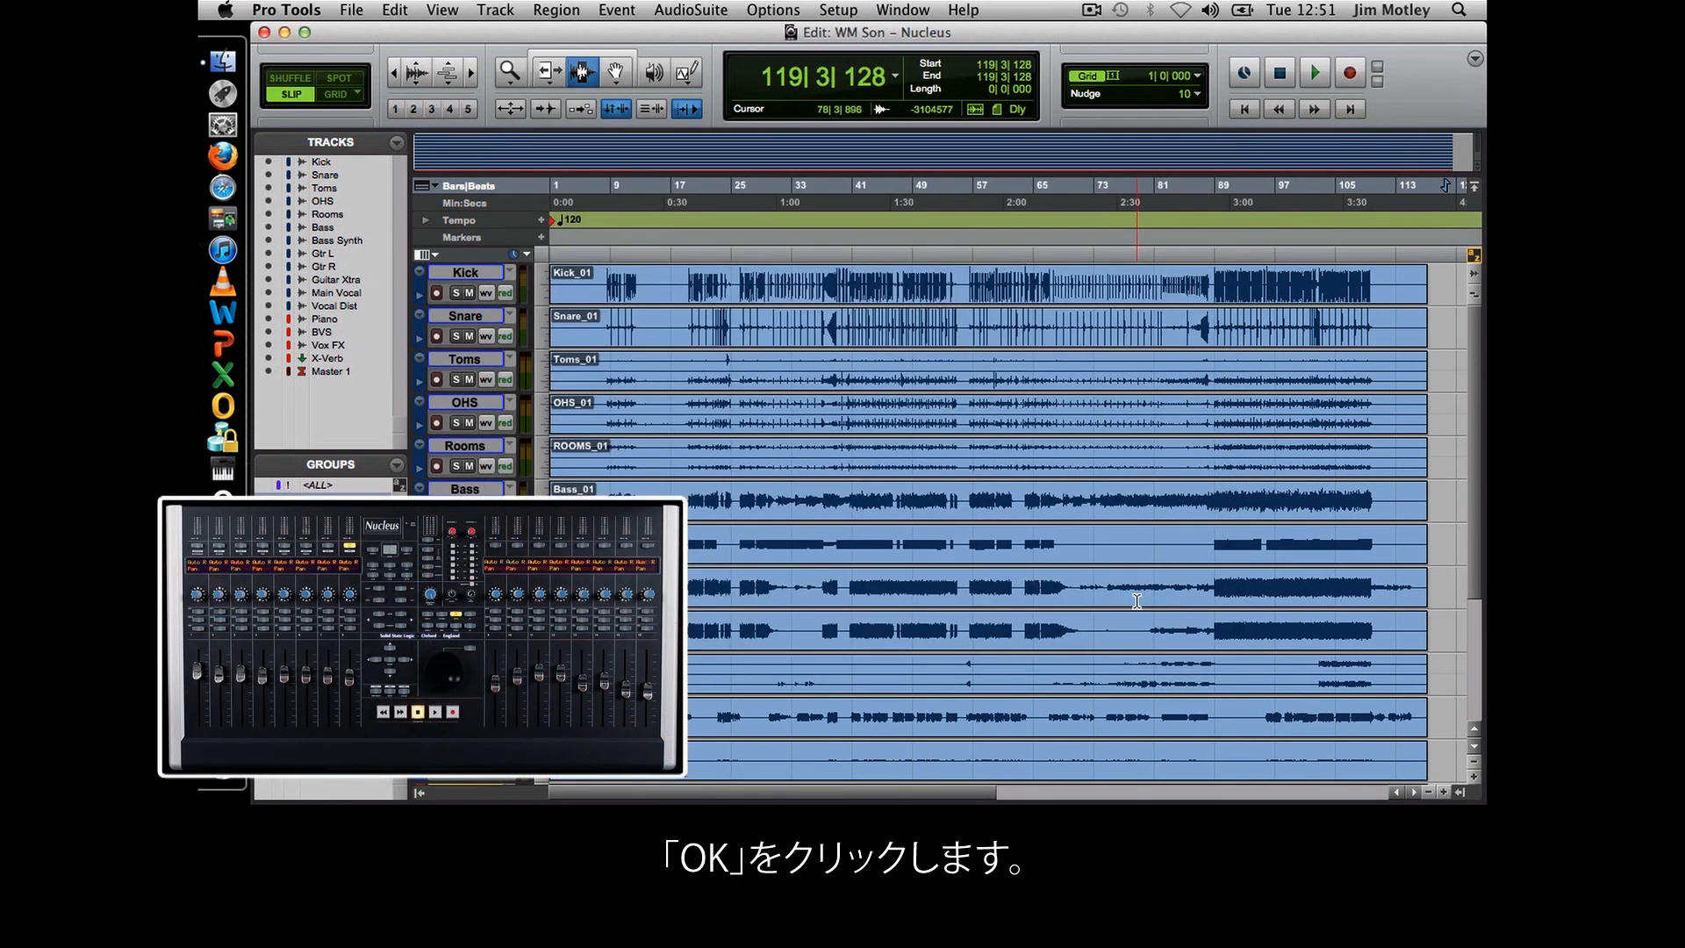